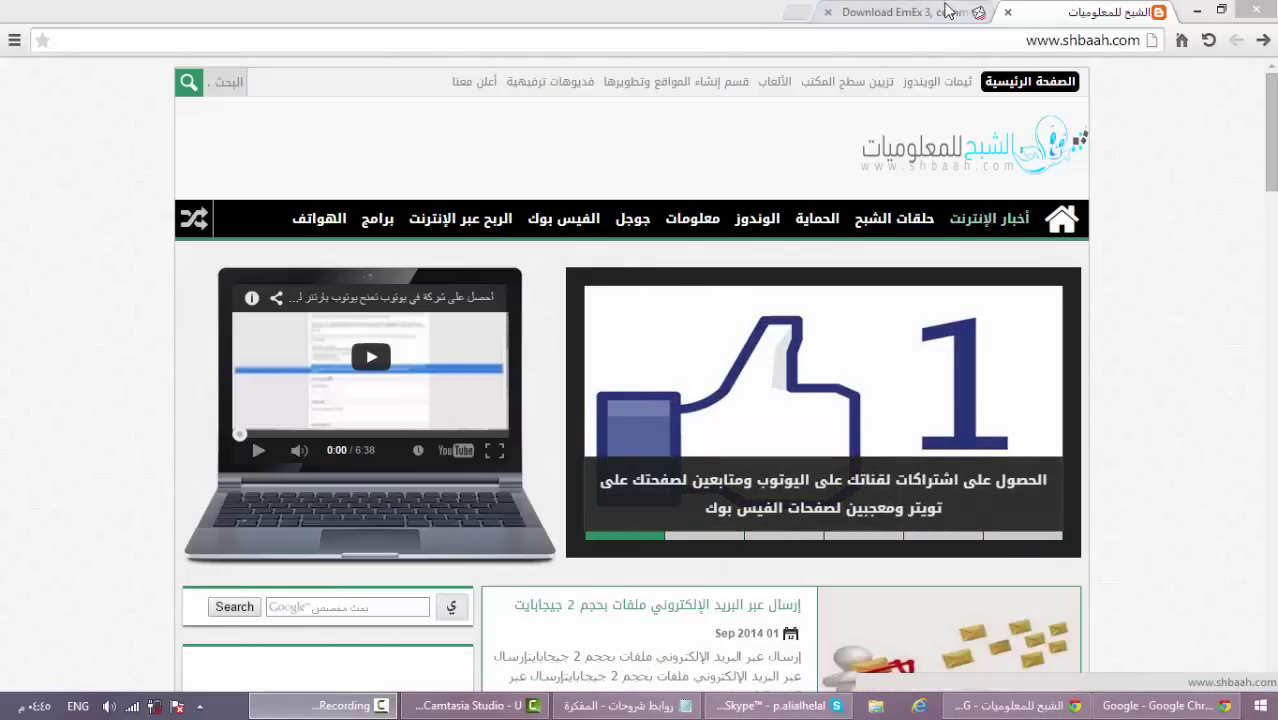
# Step: Look at the EmEx 3 download page in the browser and check the contents of the desktop's shbaah folder
pyautogui.hotkey('ctrl', 'Tab')
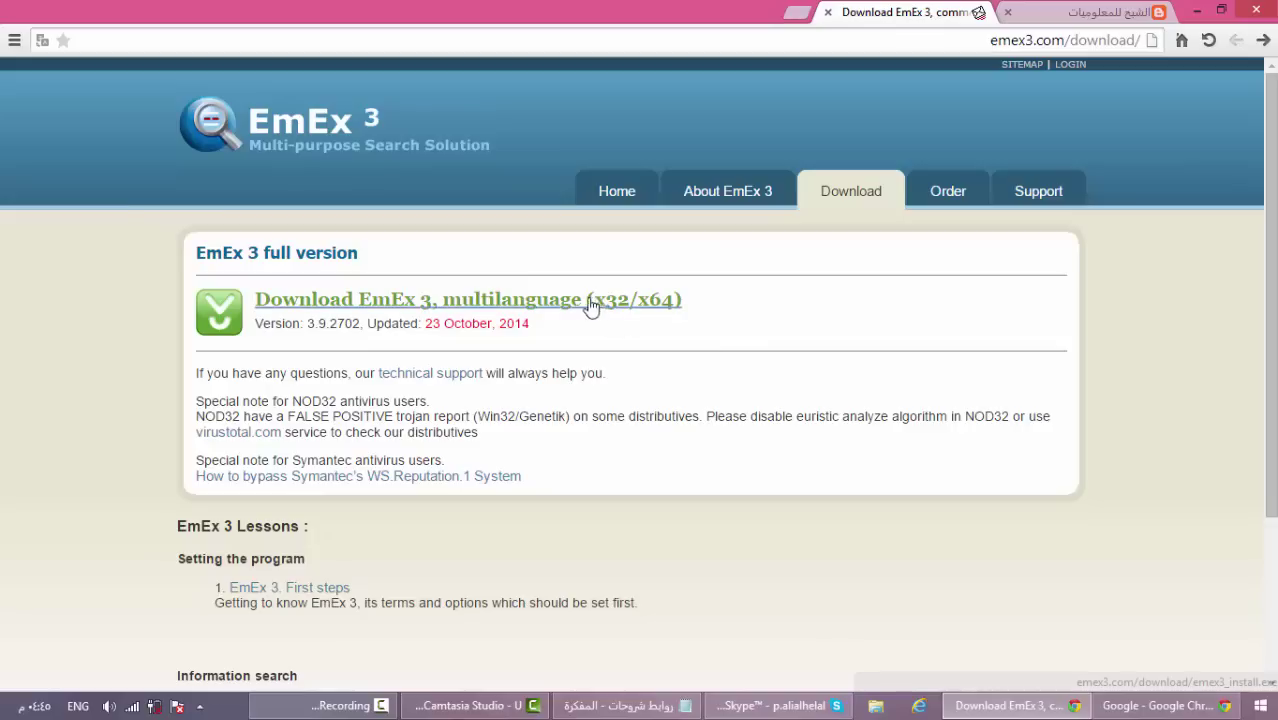
pyautogui.click(1006, 712)
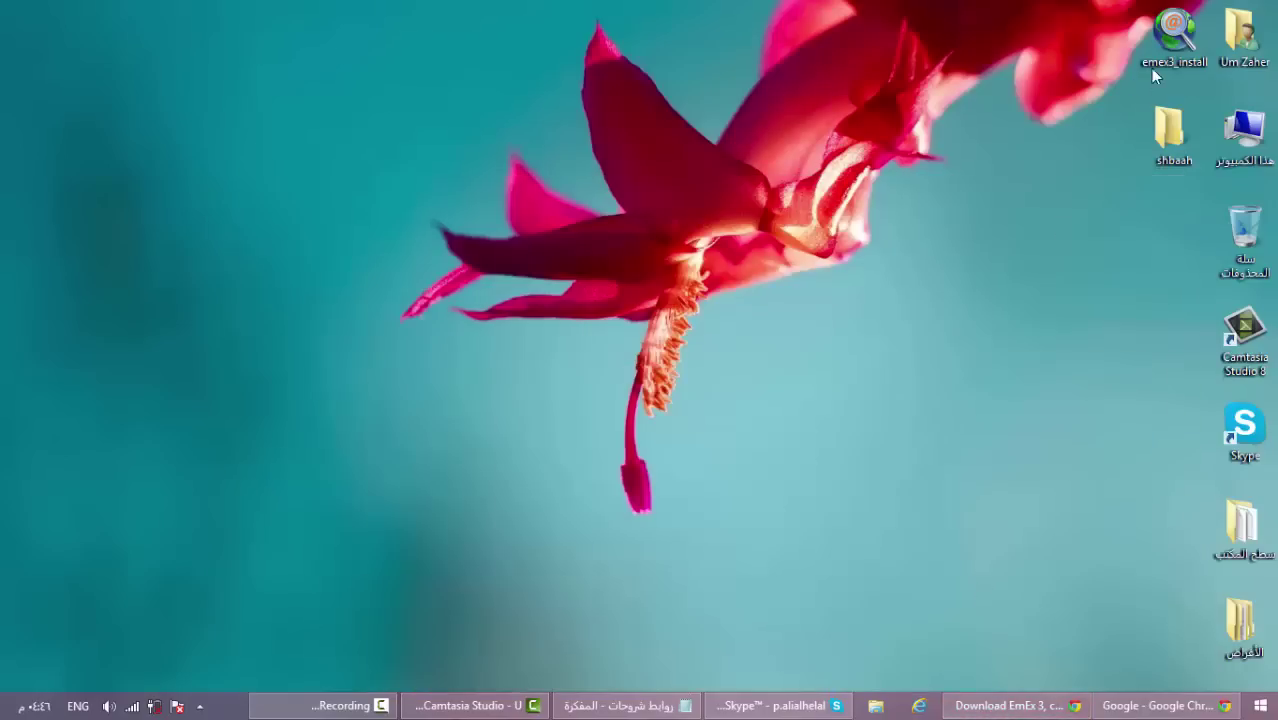
pyautogui.click(1171, 143)
pyautogui.doubleClick(1163, 138)
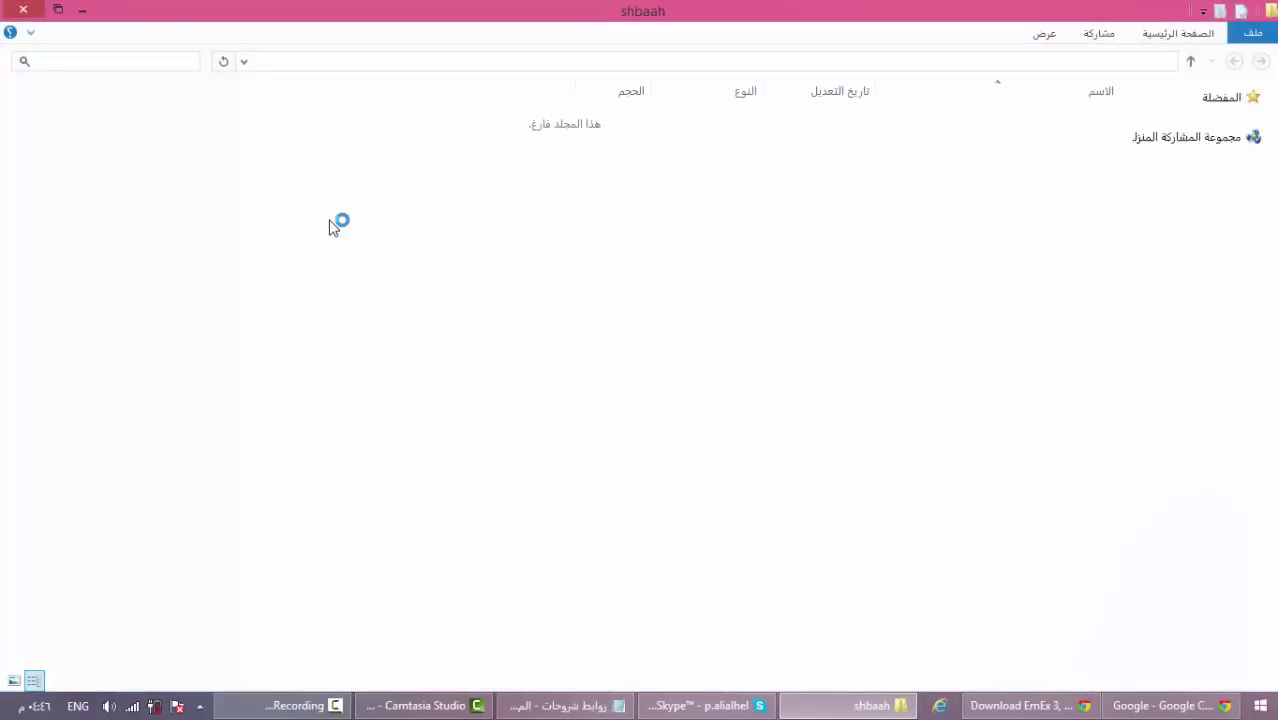
pyautogui.click(14, 9)
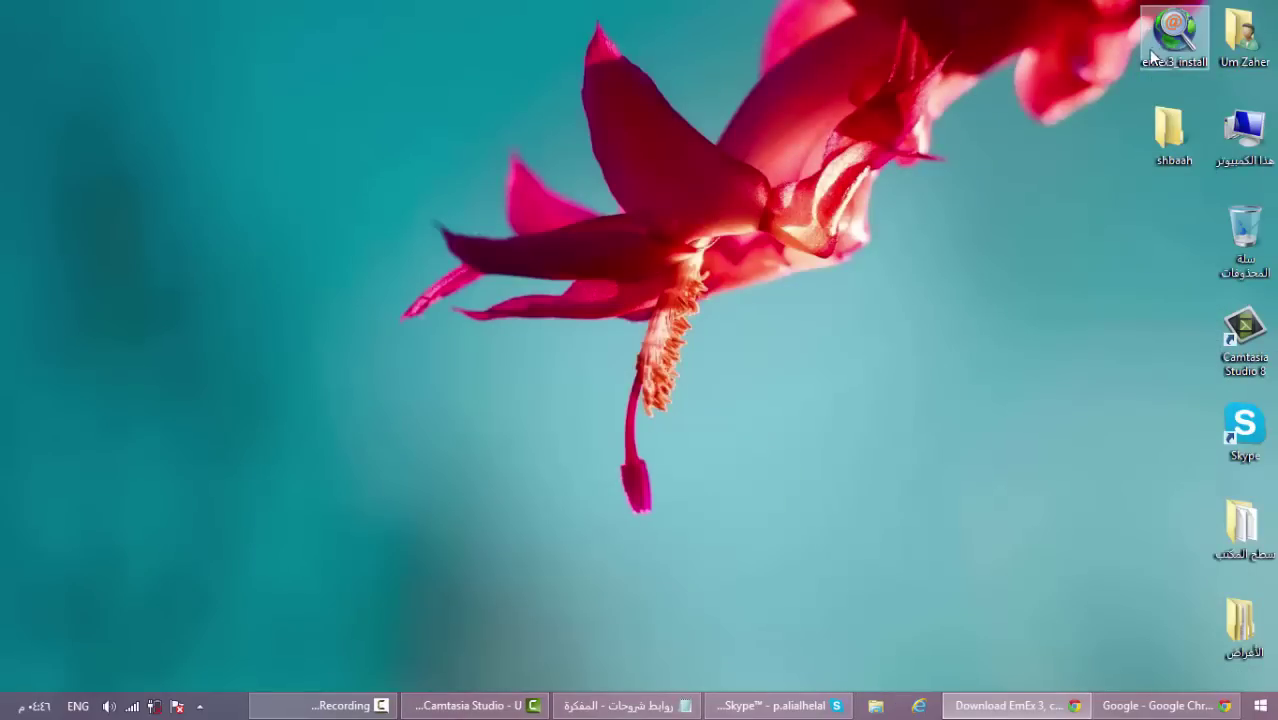
# Step: Run the emex3_install file from the desktop and start the setup in English (United States)
pyautogui.doubleClick(1174, 37)
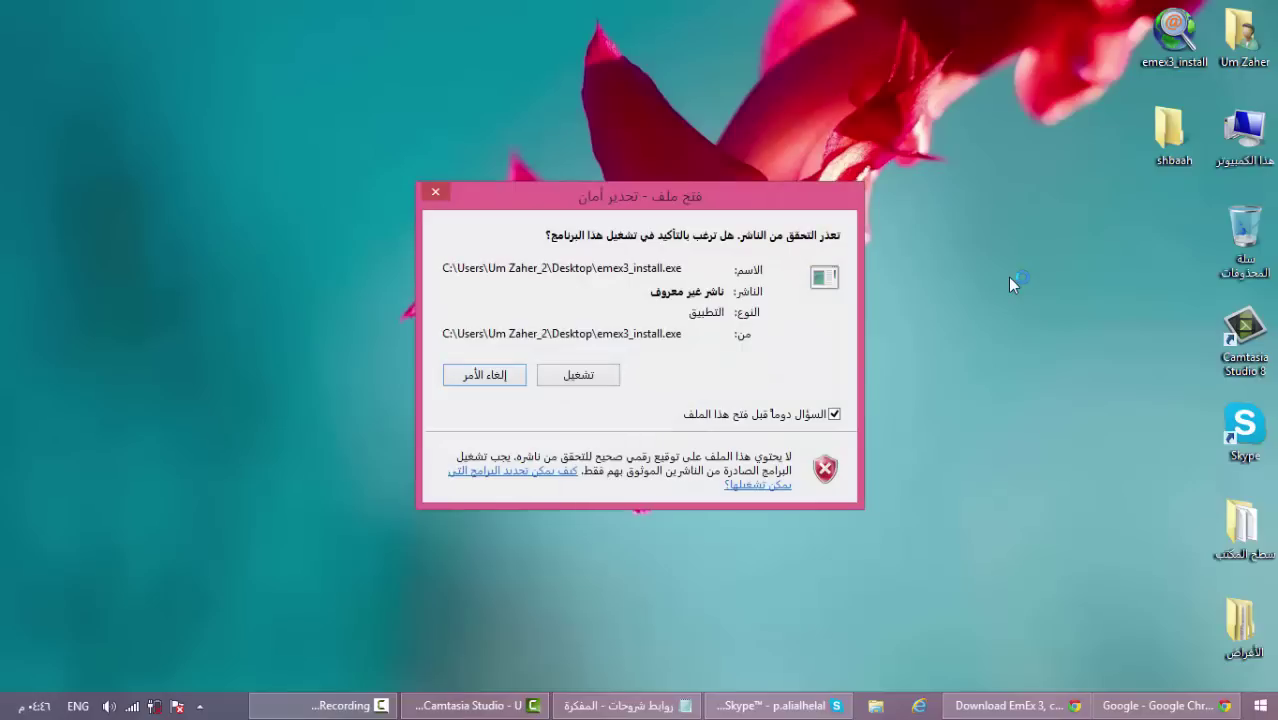
pyautogui.click(570, 375)
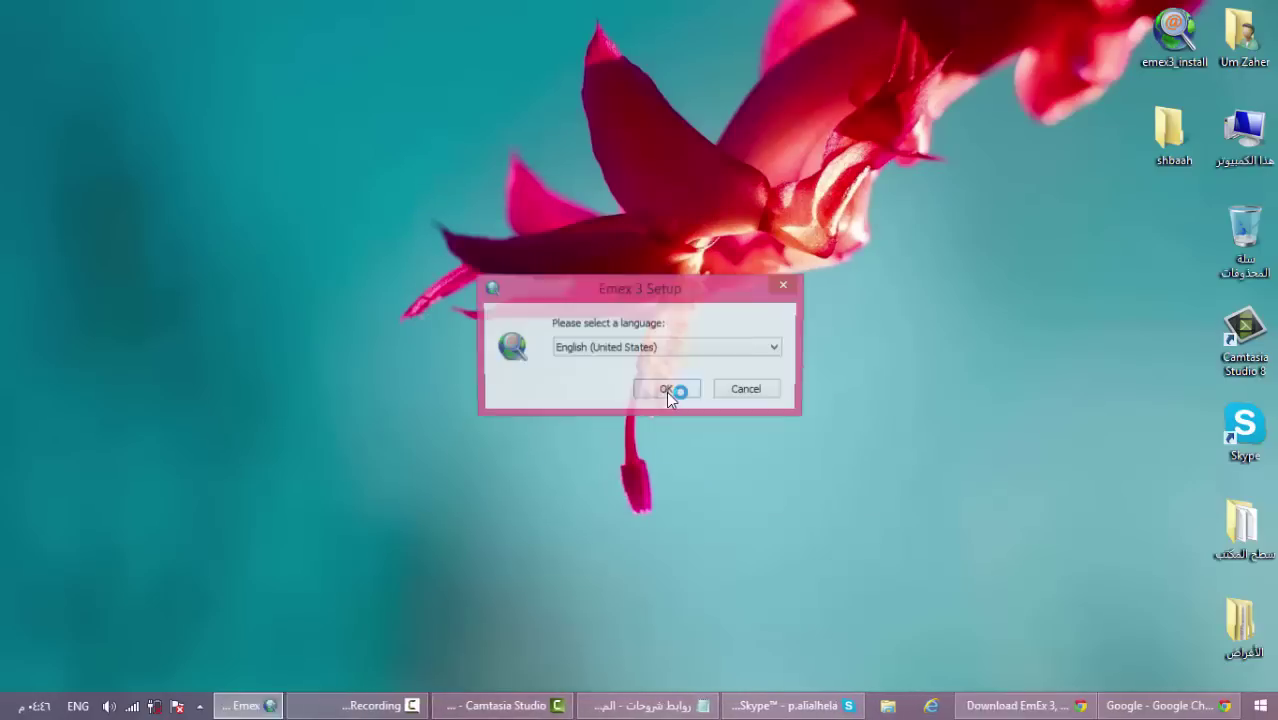
pyautogui.click(727, 349)
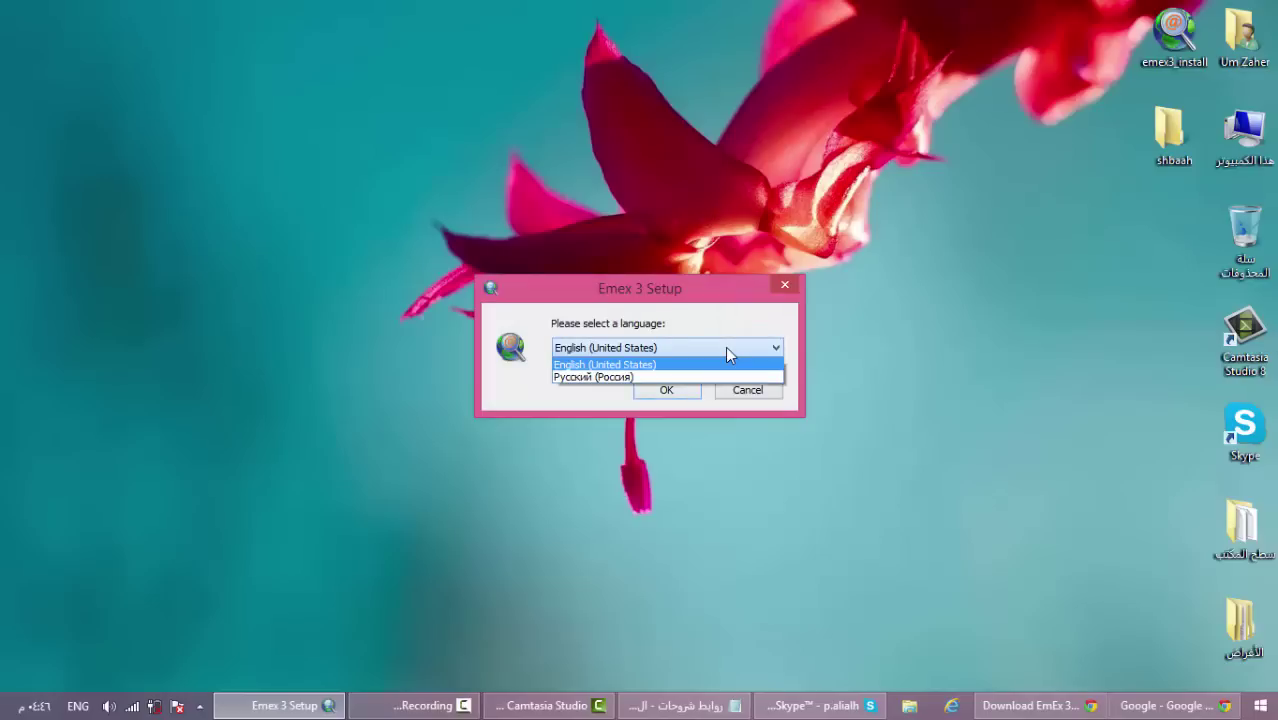
pyautogui.click(726, 349)
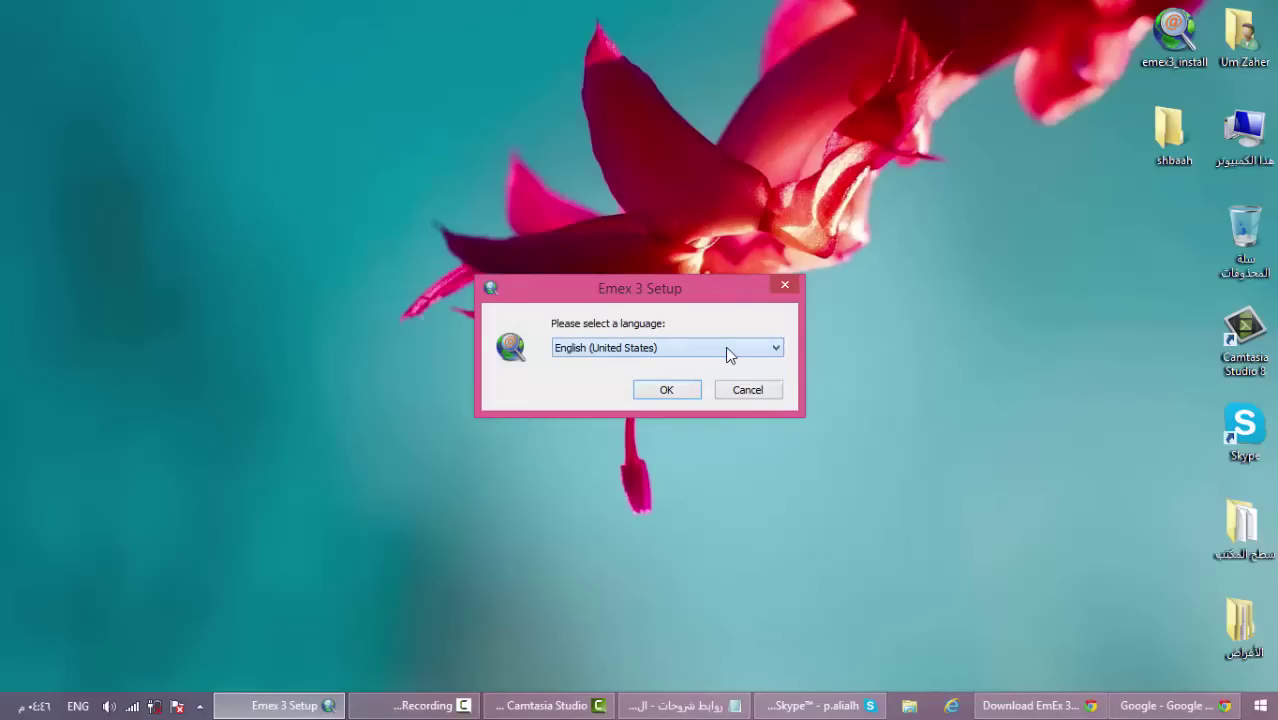
pyautogui.click(668, 390)
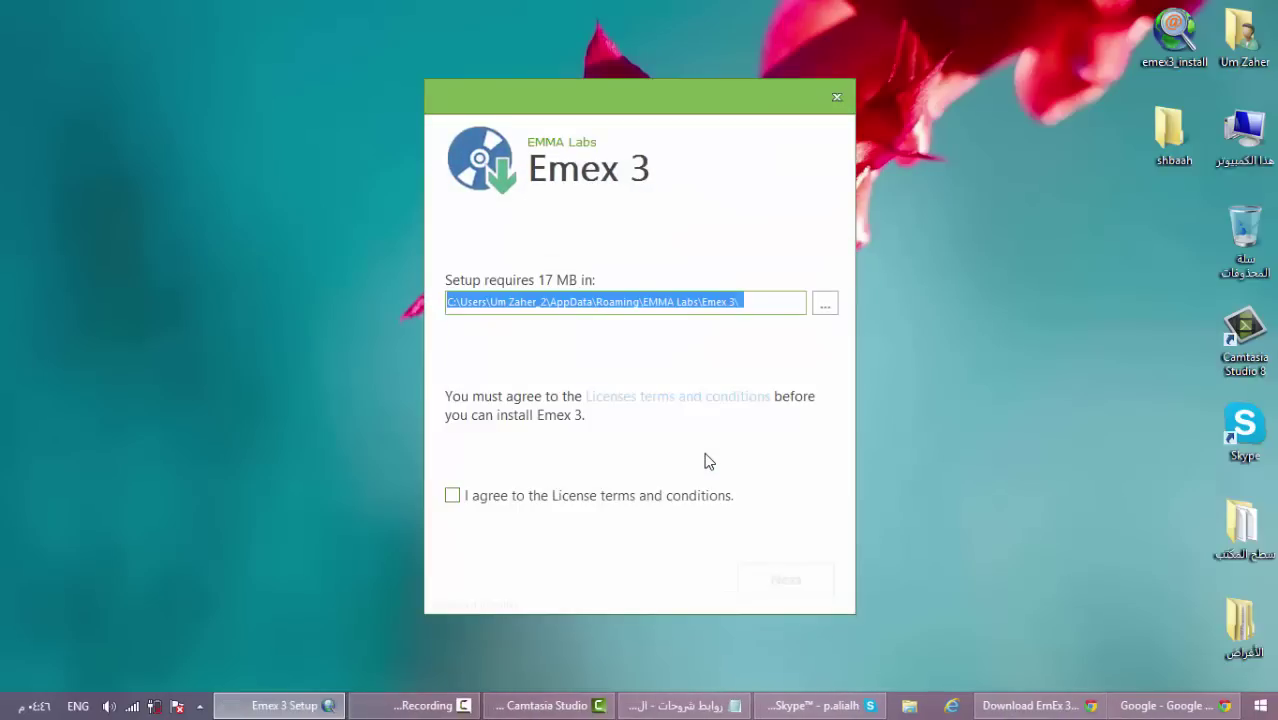
# Step: Set the Emex 3 installation location to the shbaah folder on the Desktop
pyautogui.click(826, 309)
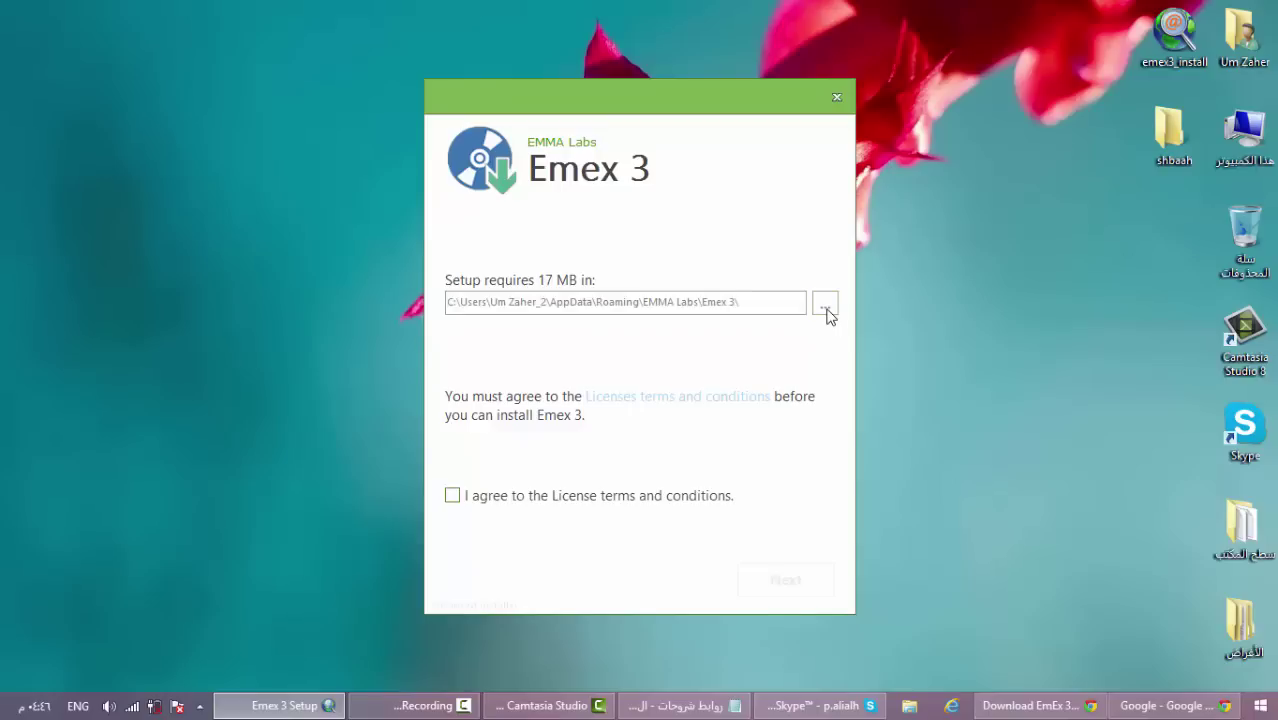
pyautogui.click(826, 310)
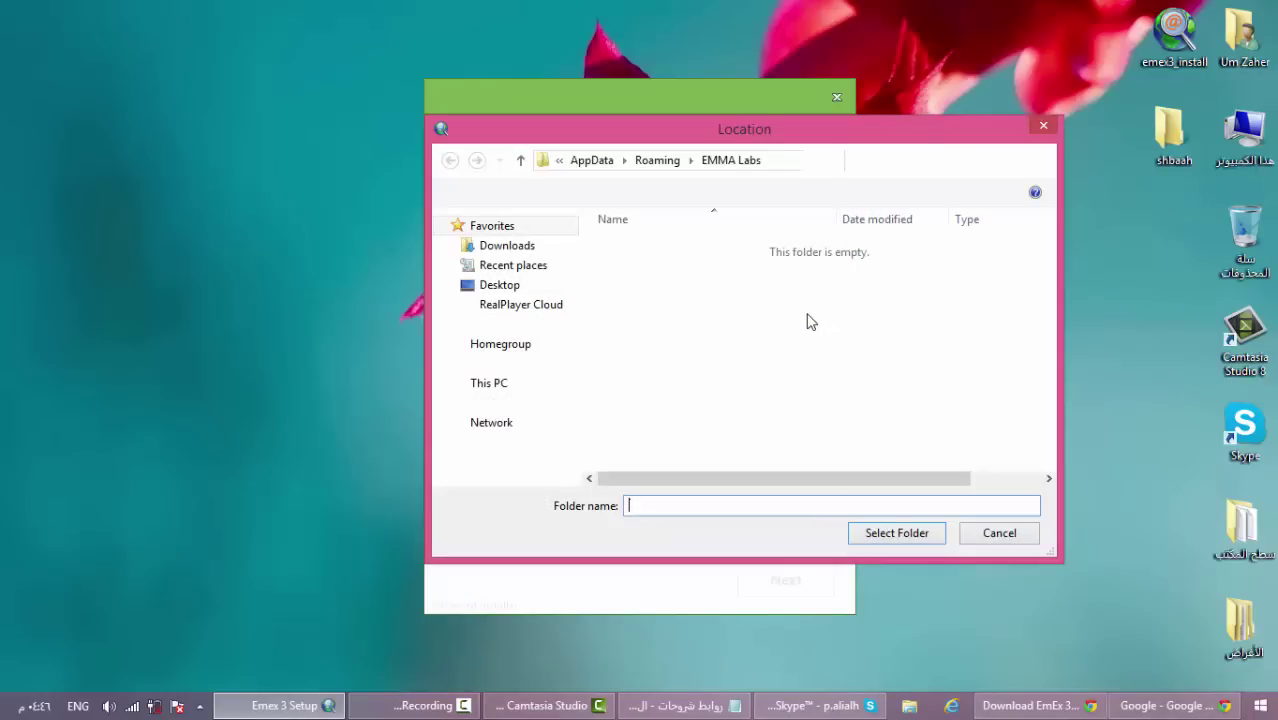
pyautogui.click(529, 288)
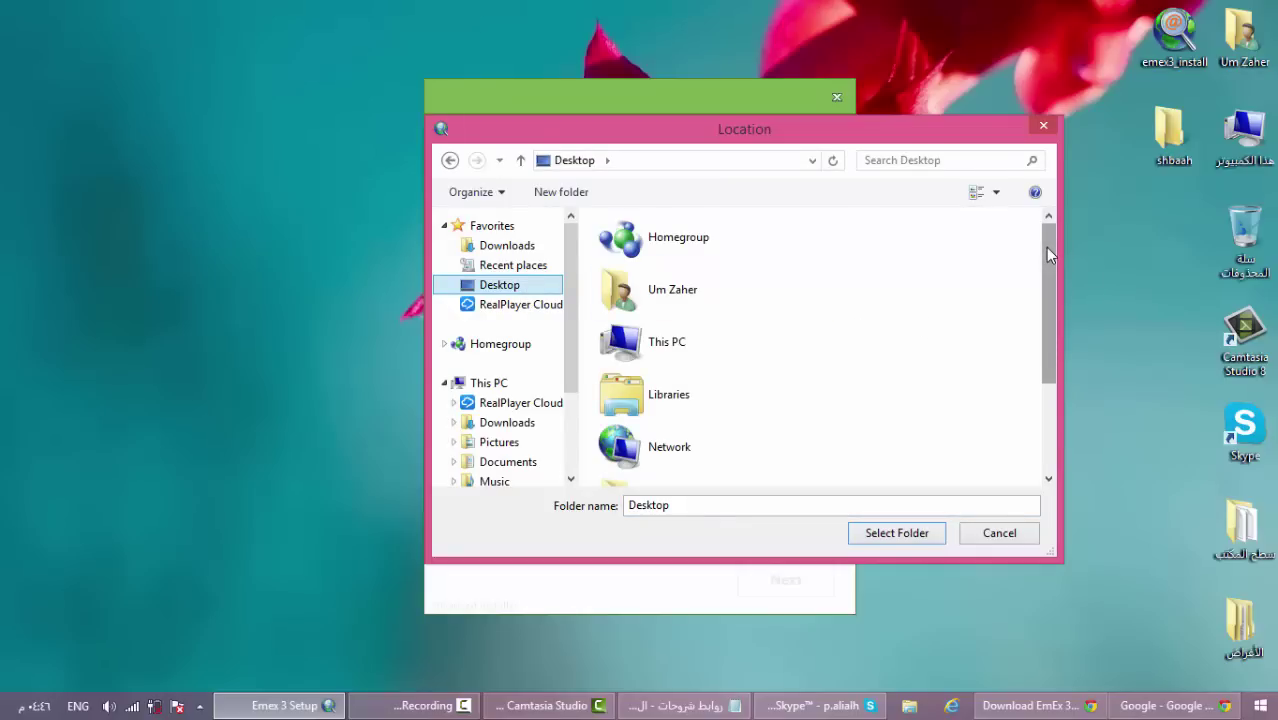
pyautogui.moveTo(1047, 250); pyautogui.dragTo(1068, 362)
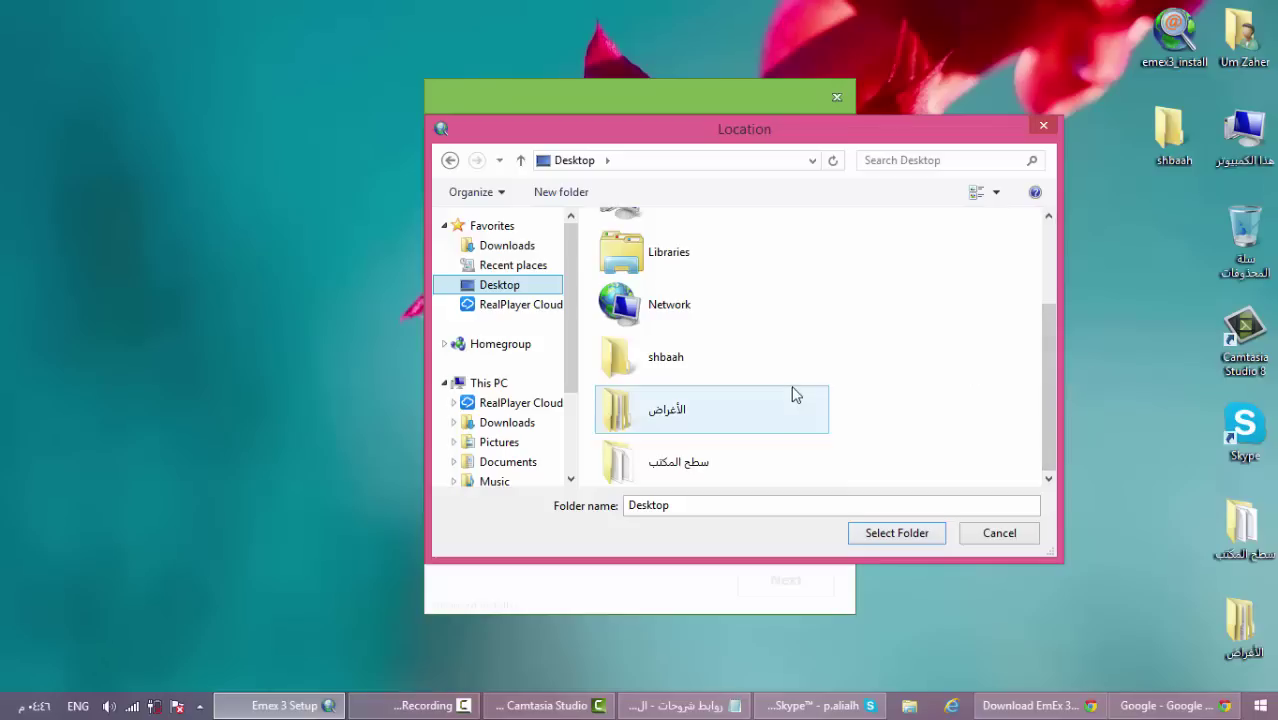
pyautogui.click(692, 360)
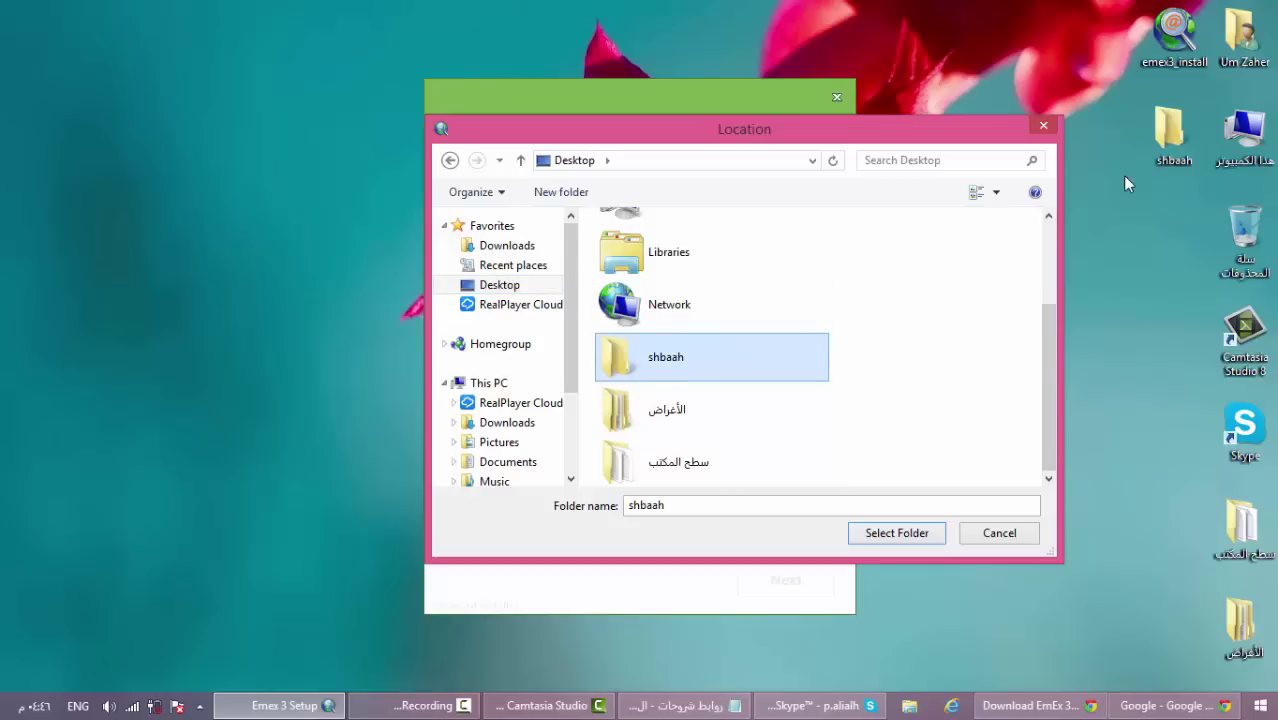
pyautogui.click(904, 536)
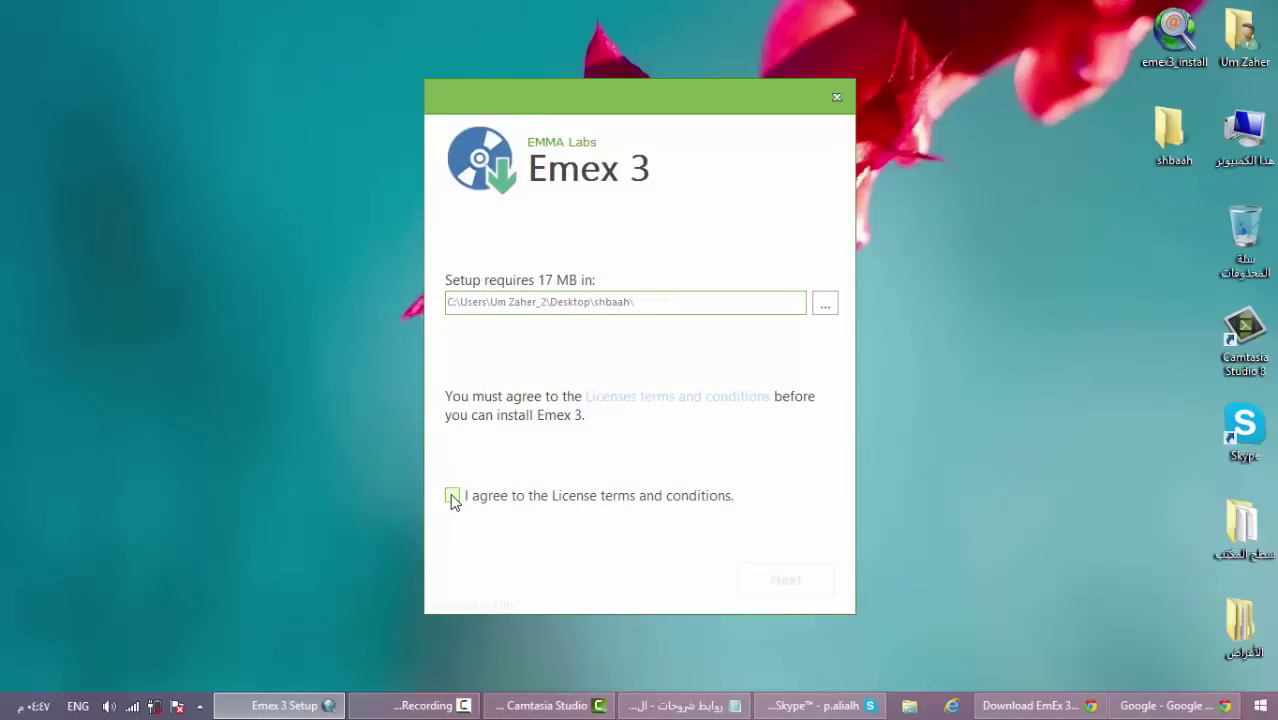
# Step: Agree to the License terms and conditions and install Emex 3 with the Typical setup type
pyautogui.click(452, 495)
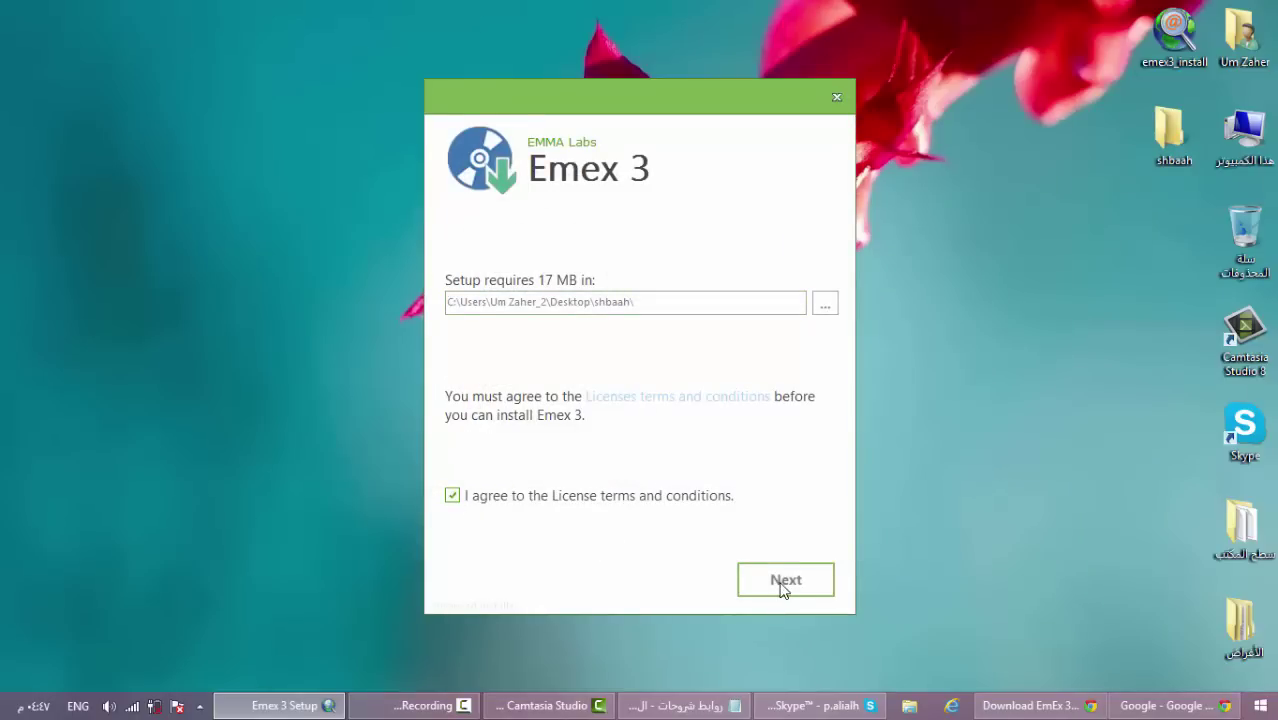
pyautogui.click(784, 582)
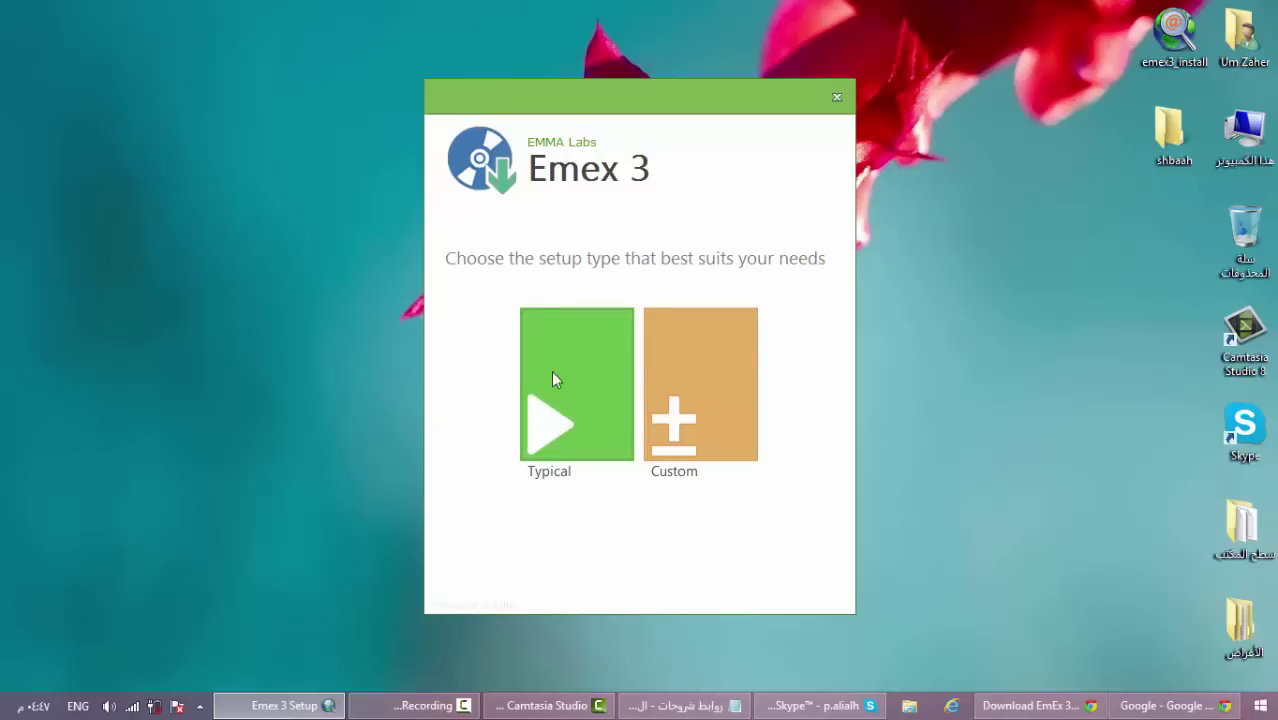
pyautogui.click(562, 420)
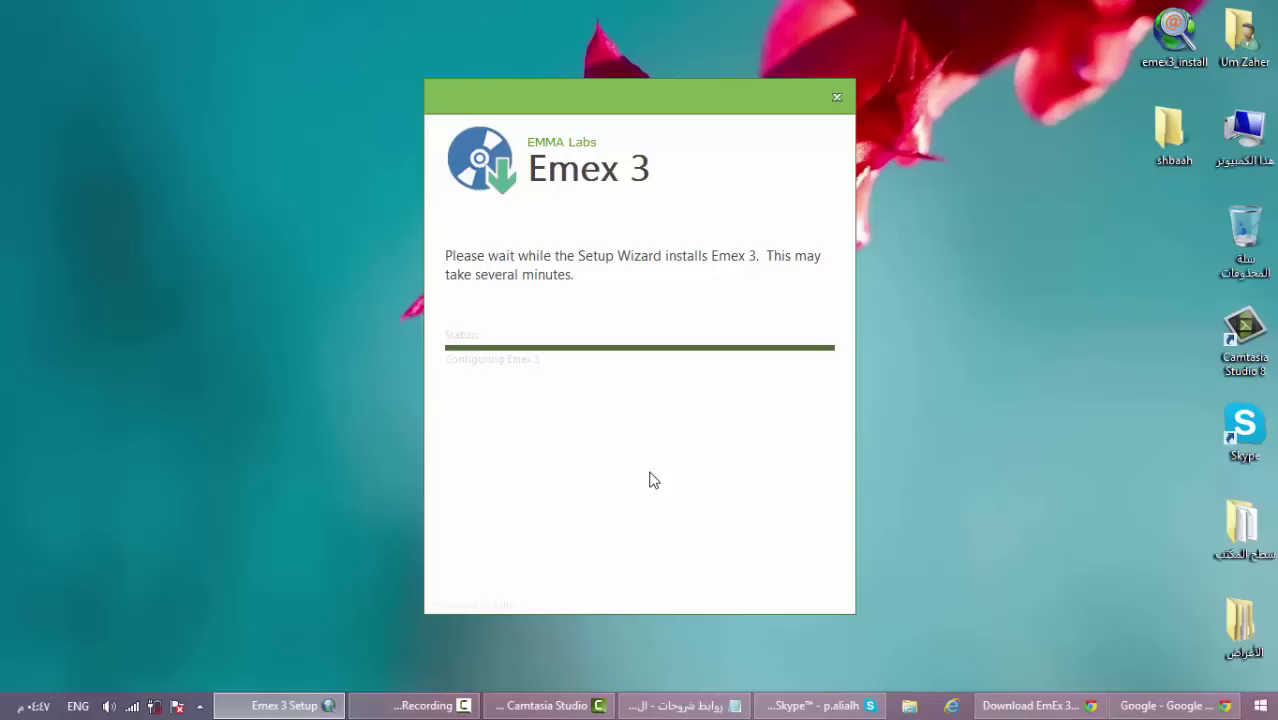
pyautogui.click(429, 703)
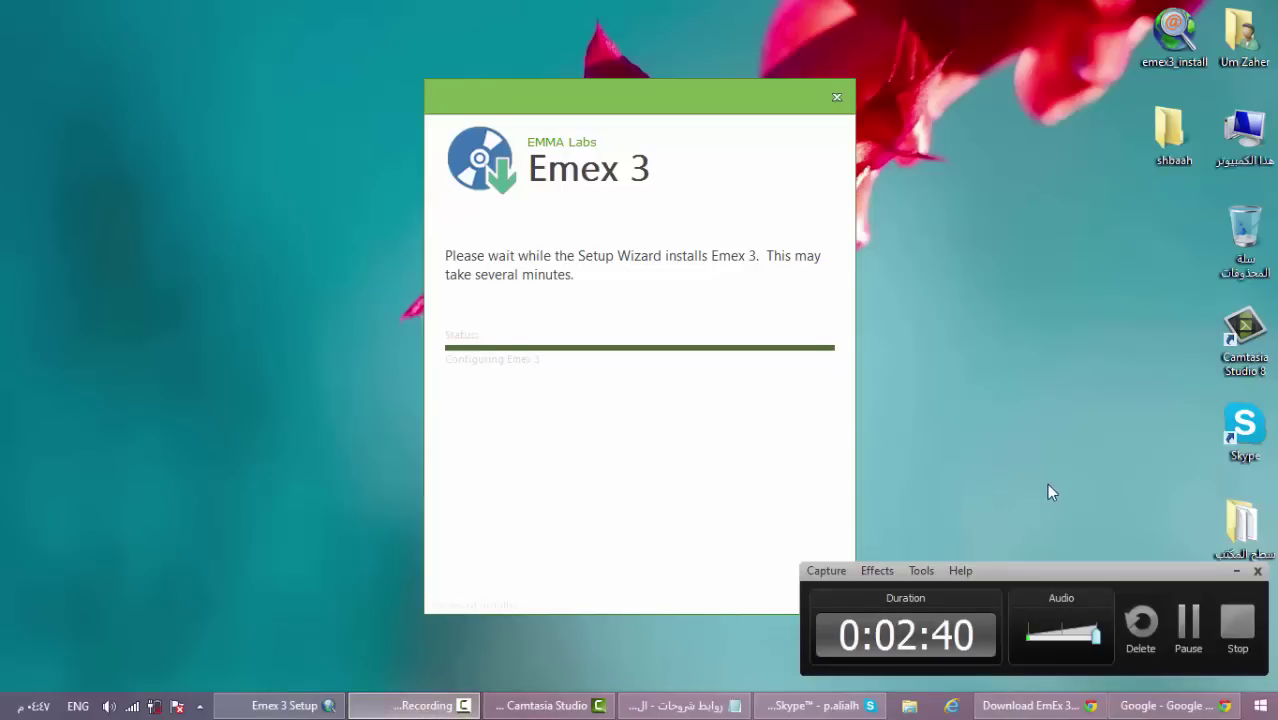
pyautogui.click(1188, 630)
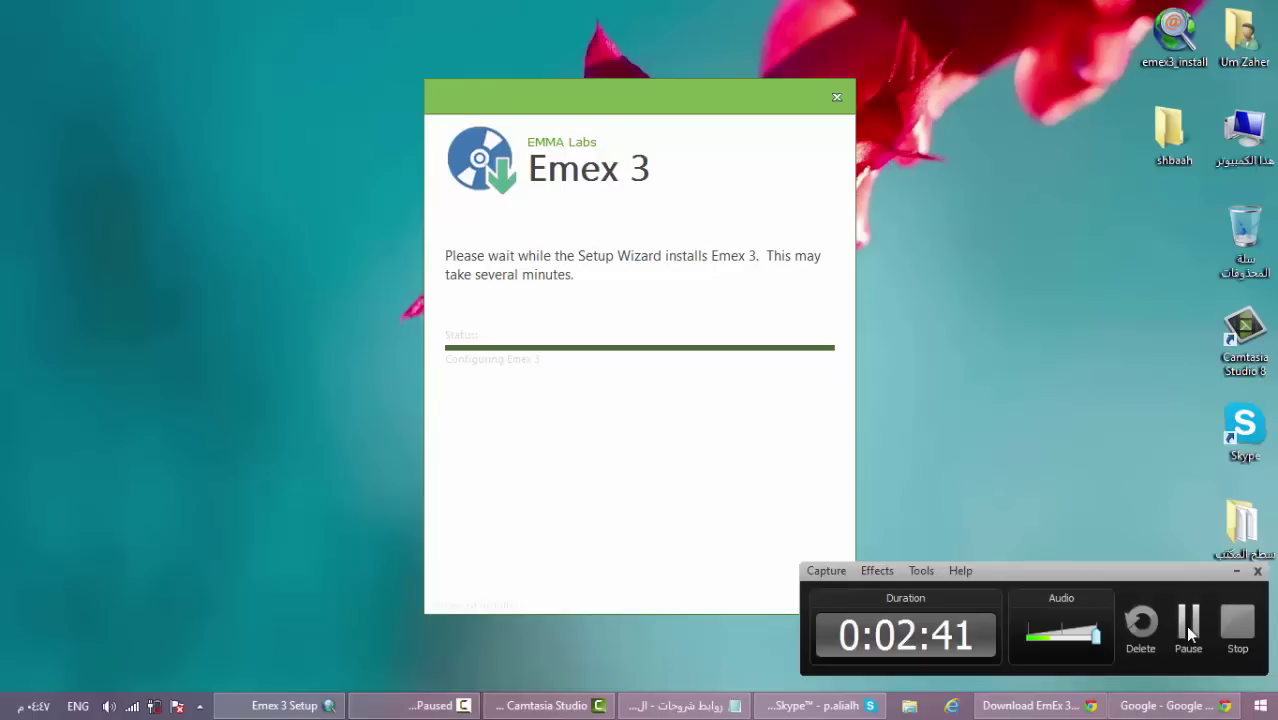
pyautogui.click(1188, 630)
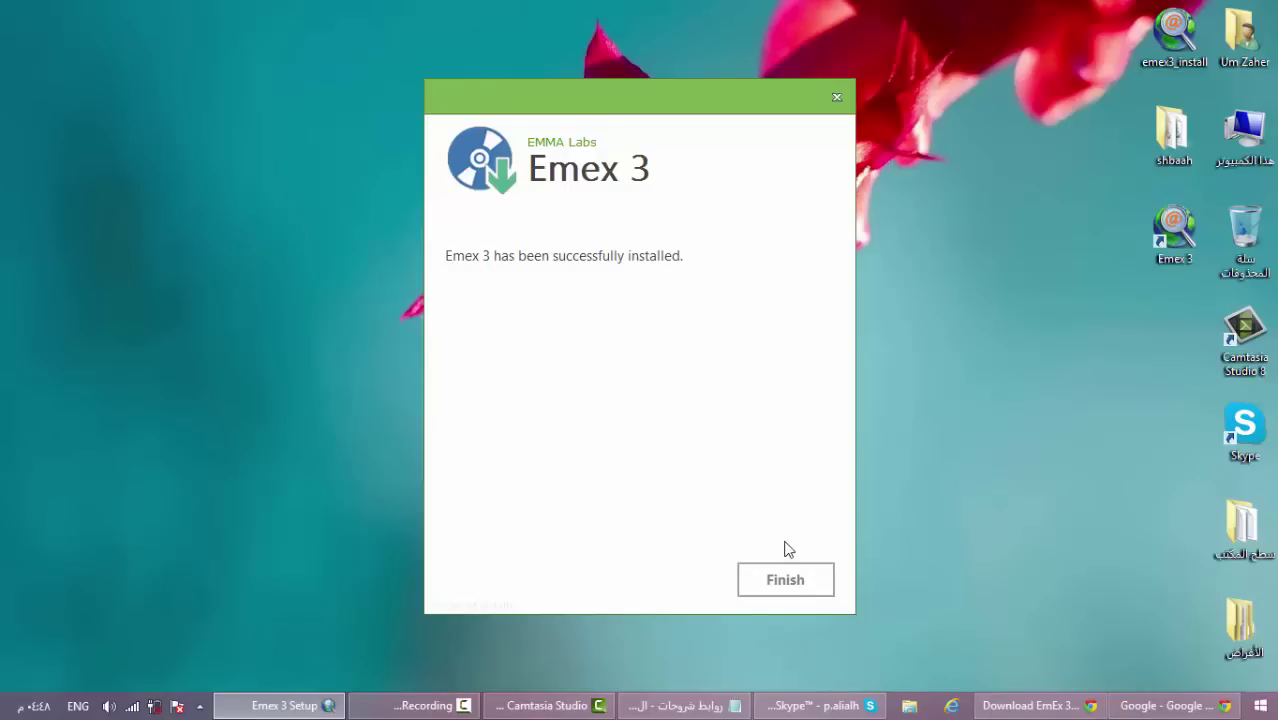
# Step: Finish the Emex 3 setup and launch the Emex3 application from the shbaah folder
pyautogui.click(785, 581)
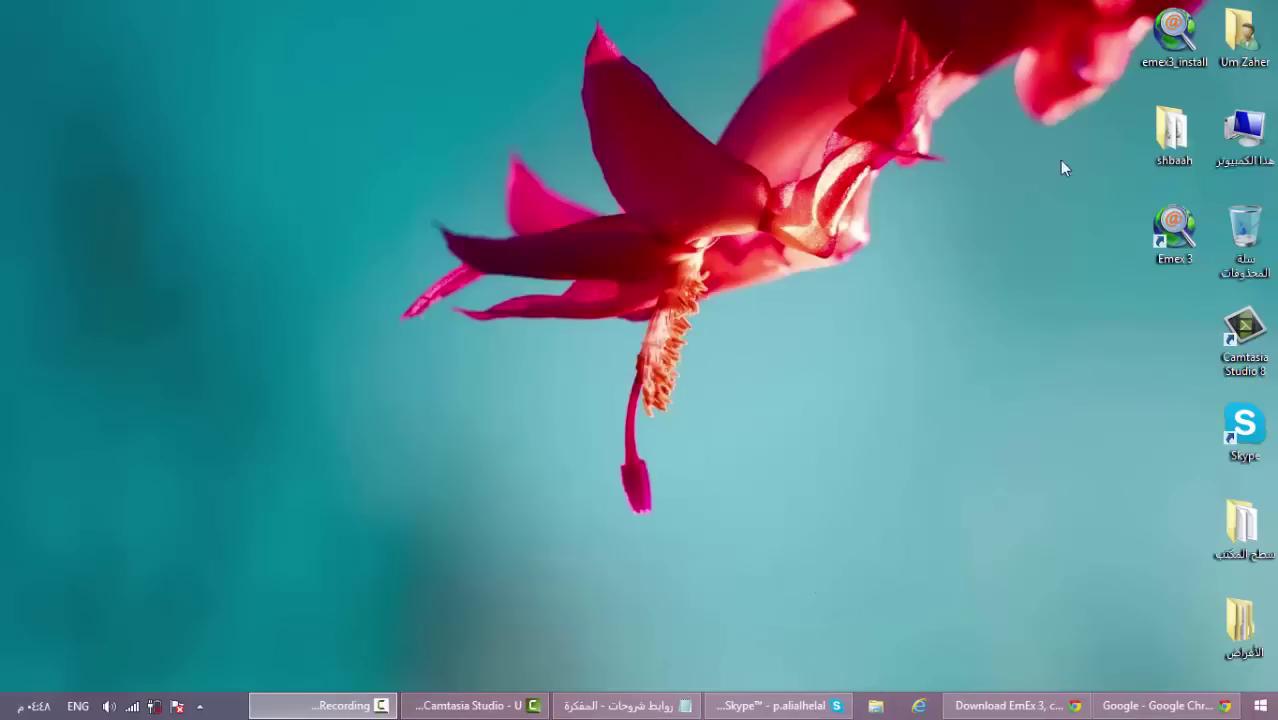
pyautogui.doubleClick(1175, 140)
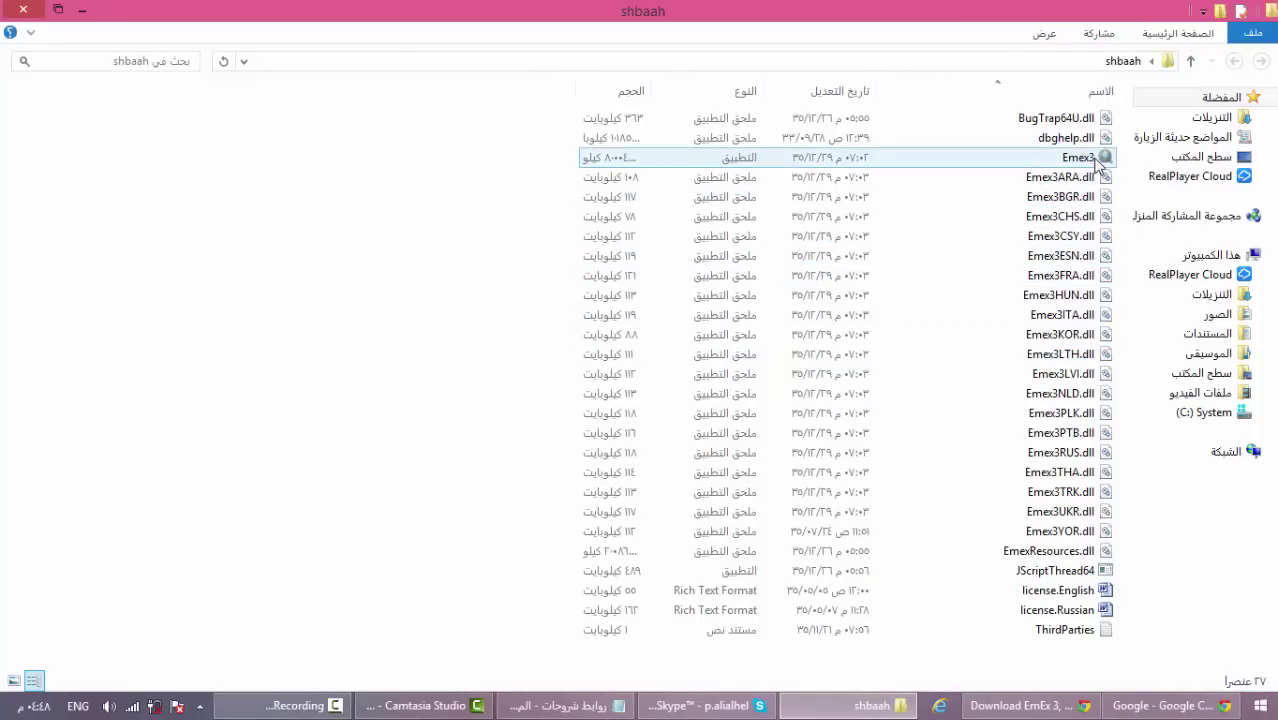
pyautogui.doubleClick(1097, 160)
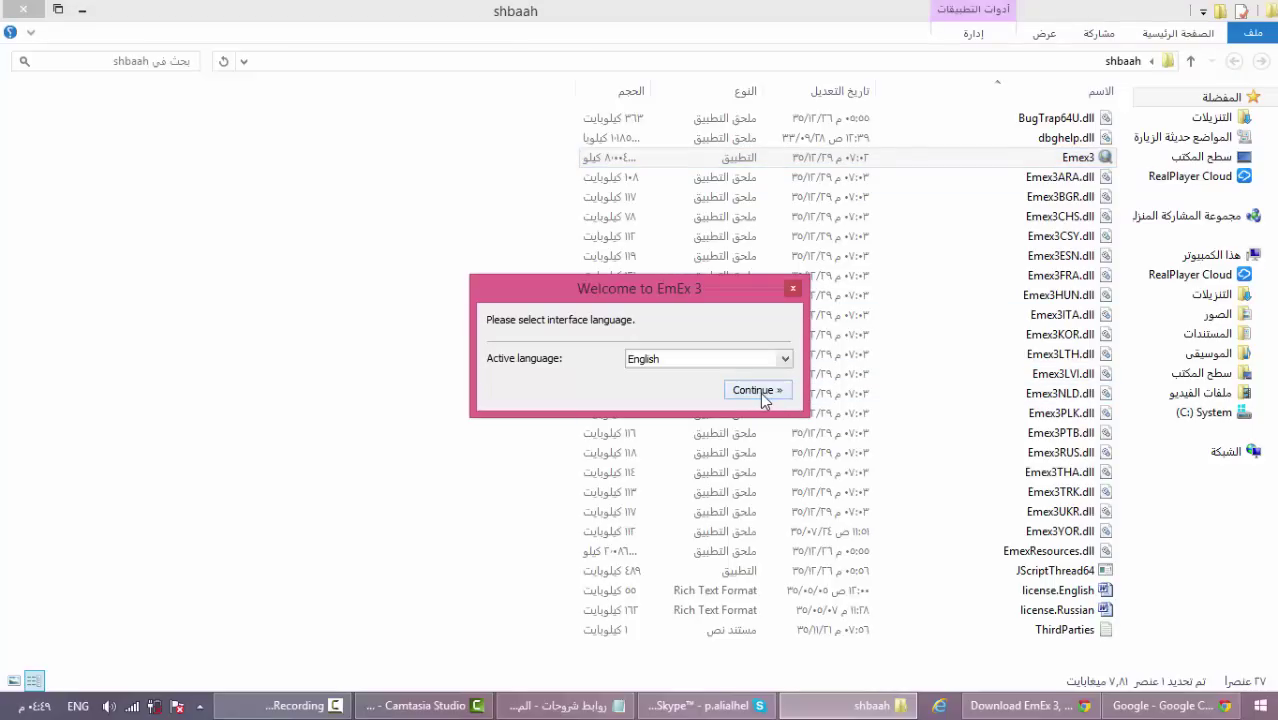
# Step: Set the interface language to العربية and enter EmEx 3 without registering, dismissing the purchase offer
pyautogui.click(776, 358)
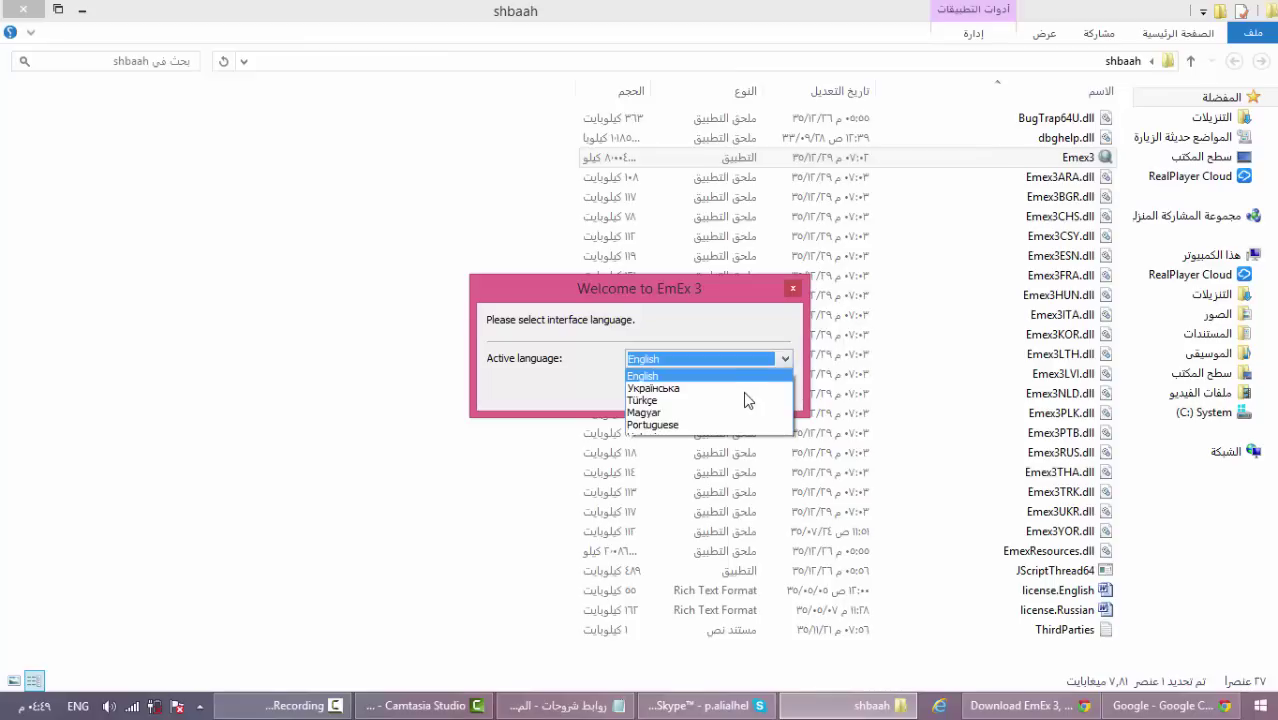
pyautogui.click(785, 359)
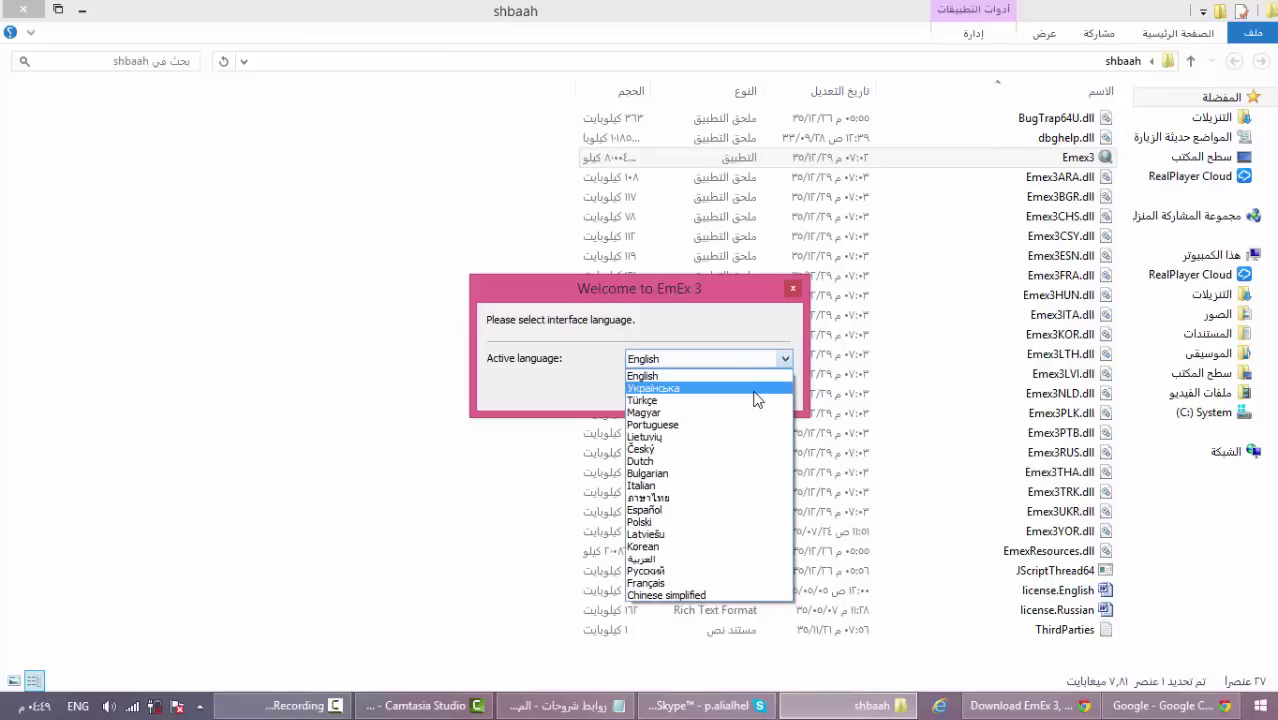
pyautogui.click(700, 559)
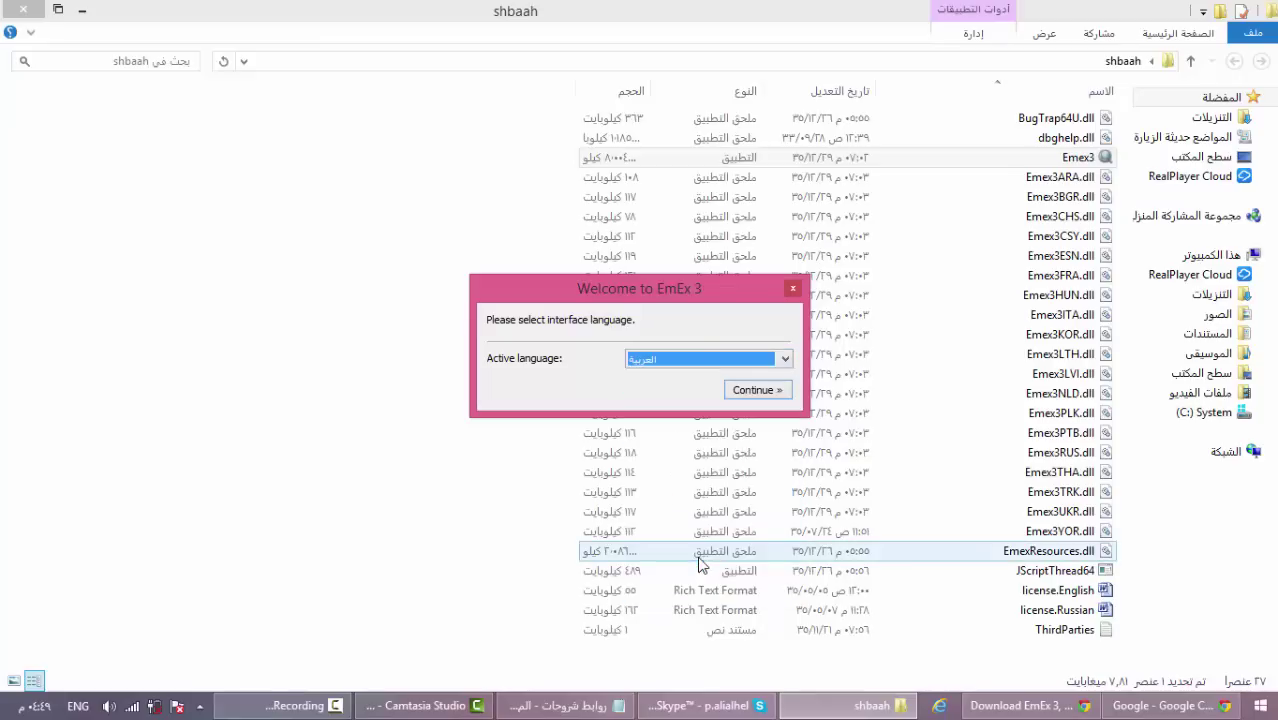
pyautogui.click(762, 394)
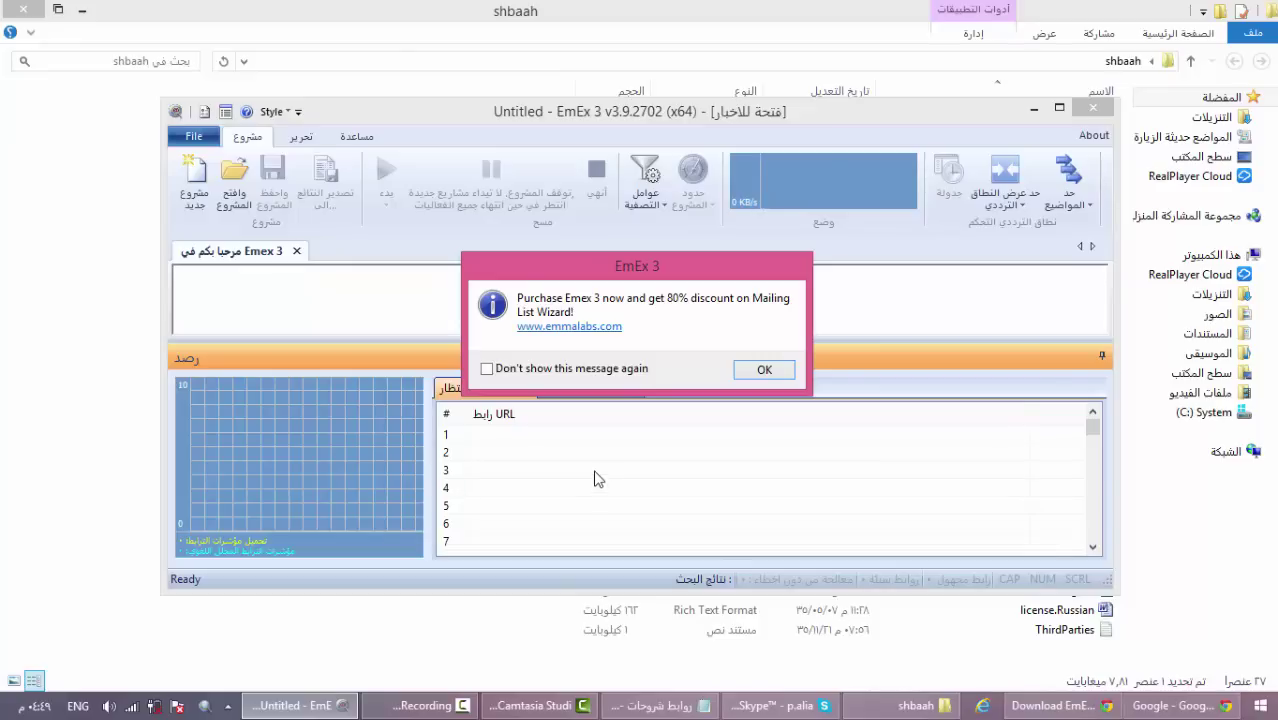
pyautogui.click(760, 369)
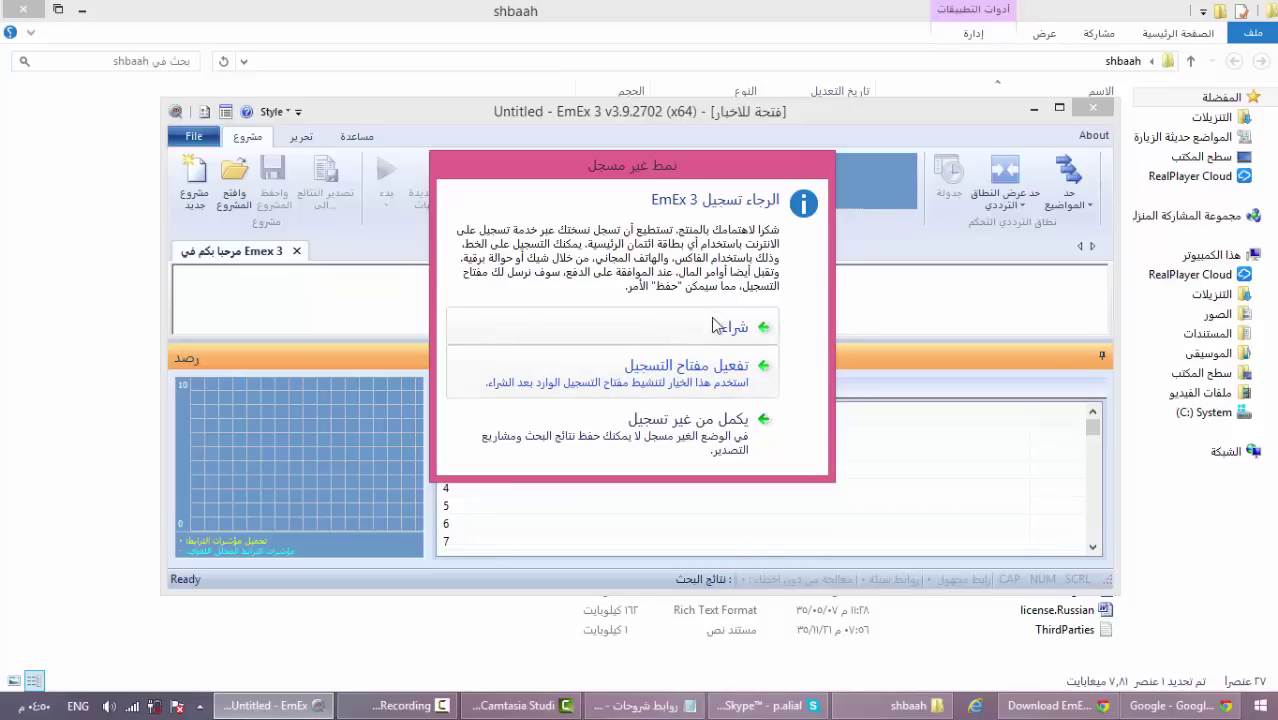
pyautogui.click(676, 441)
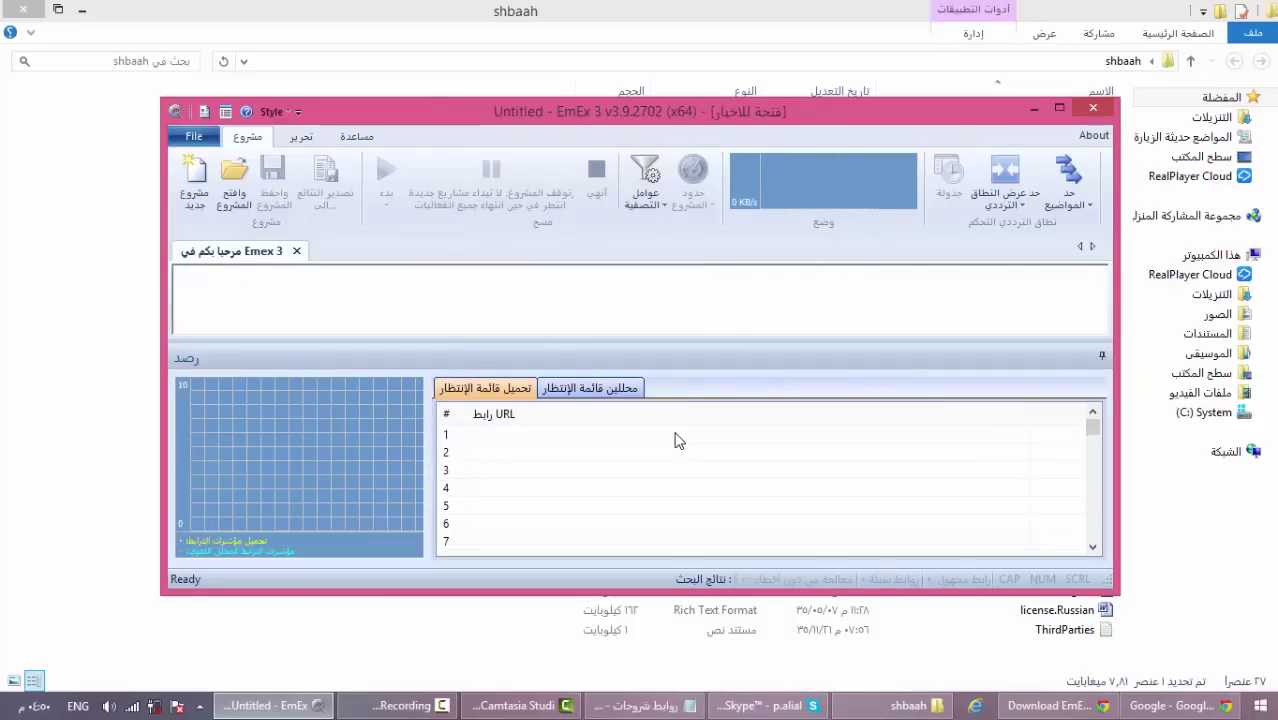
# Step: Start a new project that also collects phone and fax numbers (هواتف و فاكس), accepting the default fax/phone filter settings
pyautogui.click(195, 190)
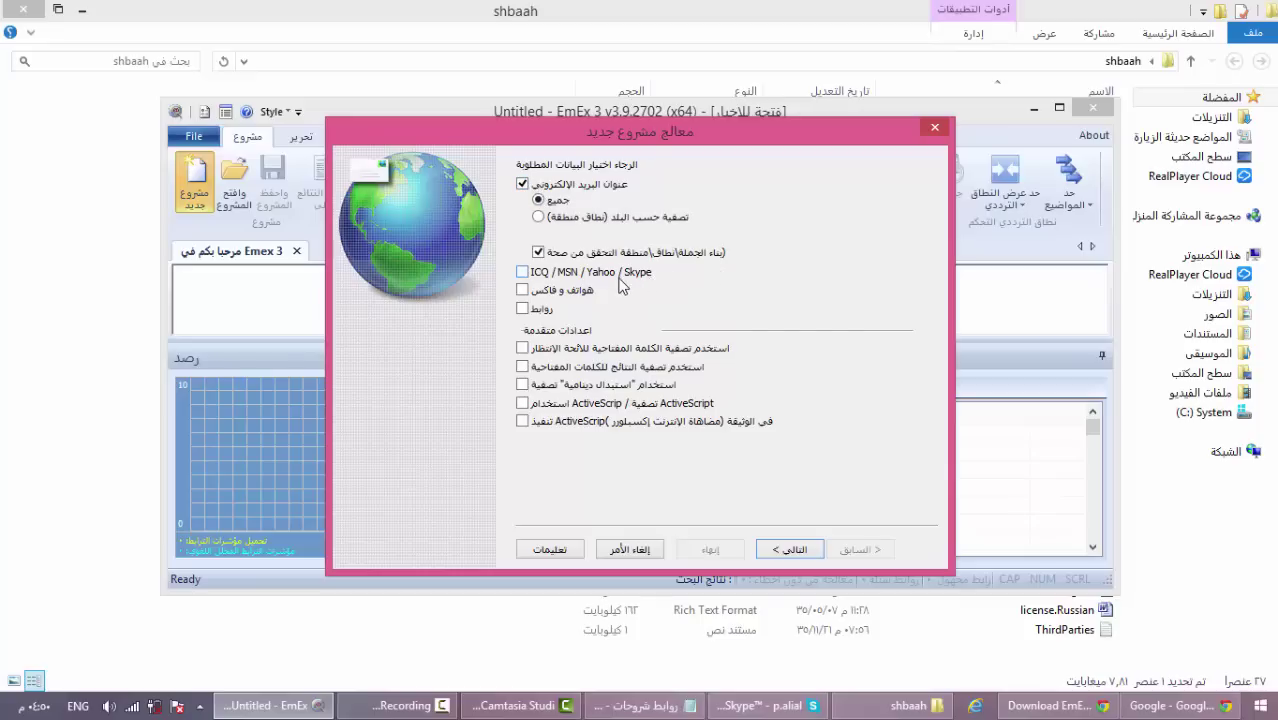
pyautogui.click(522, 290)
pyautogui.click(803, 556)
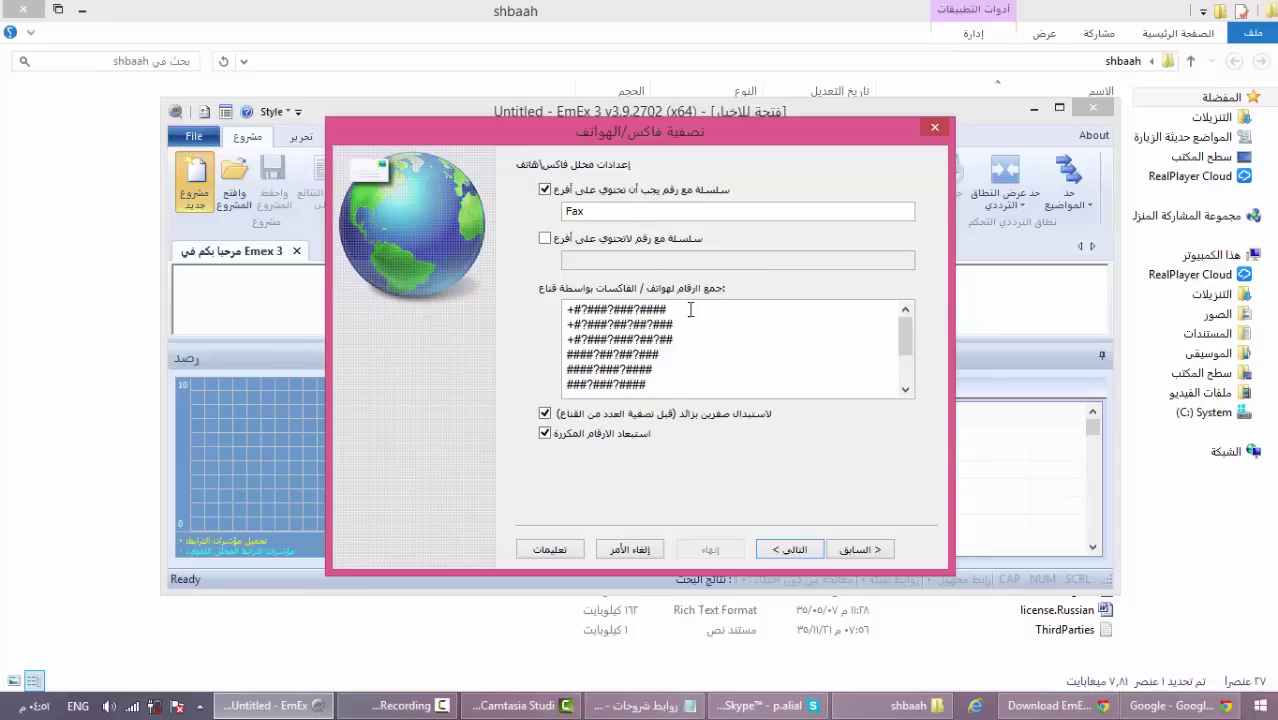
pyautogui.click(792, 550)
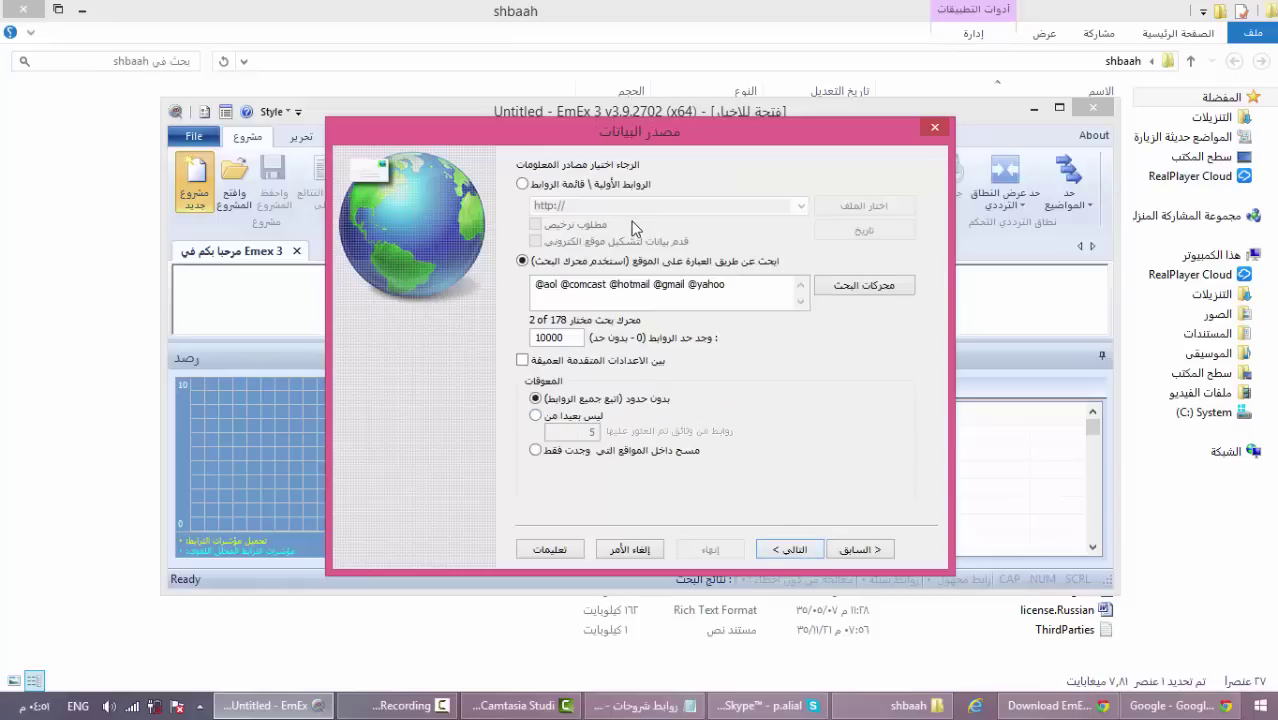
pyautogui.click(557, 189)
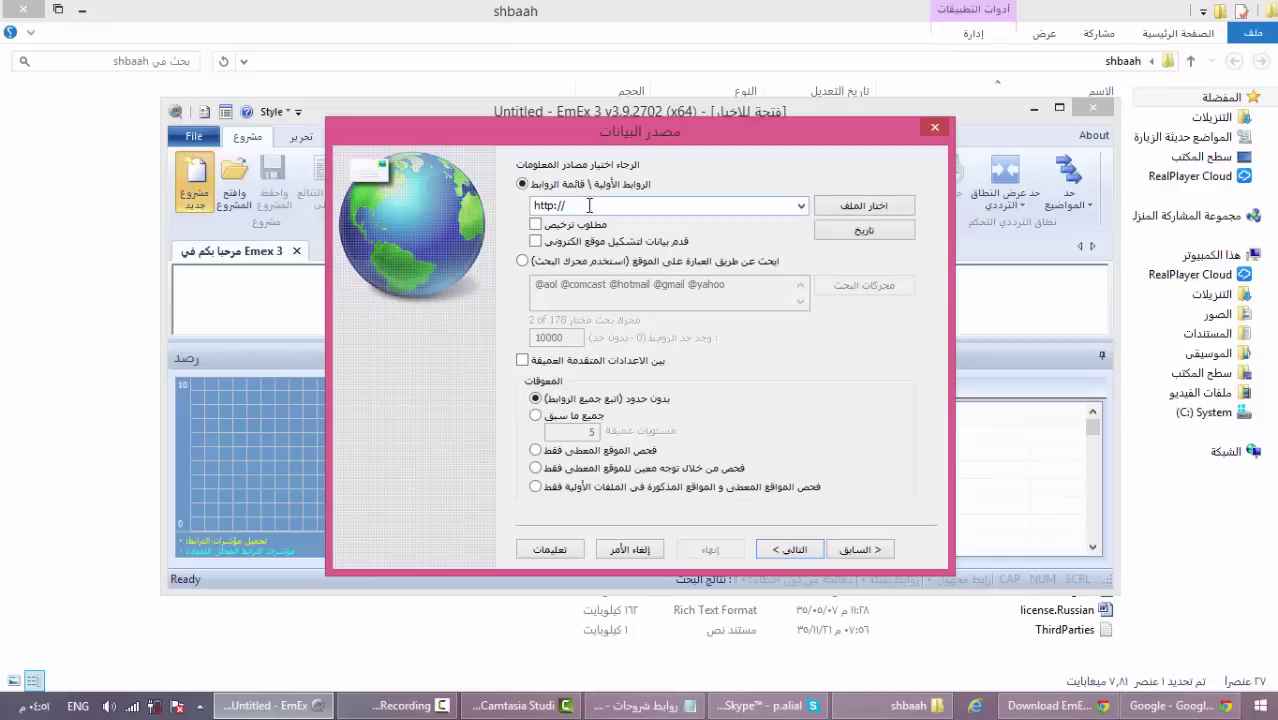
pyautogui.click(801, 206)
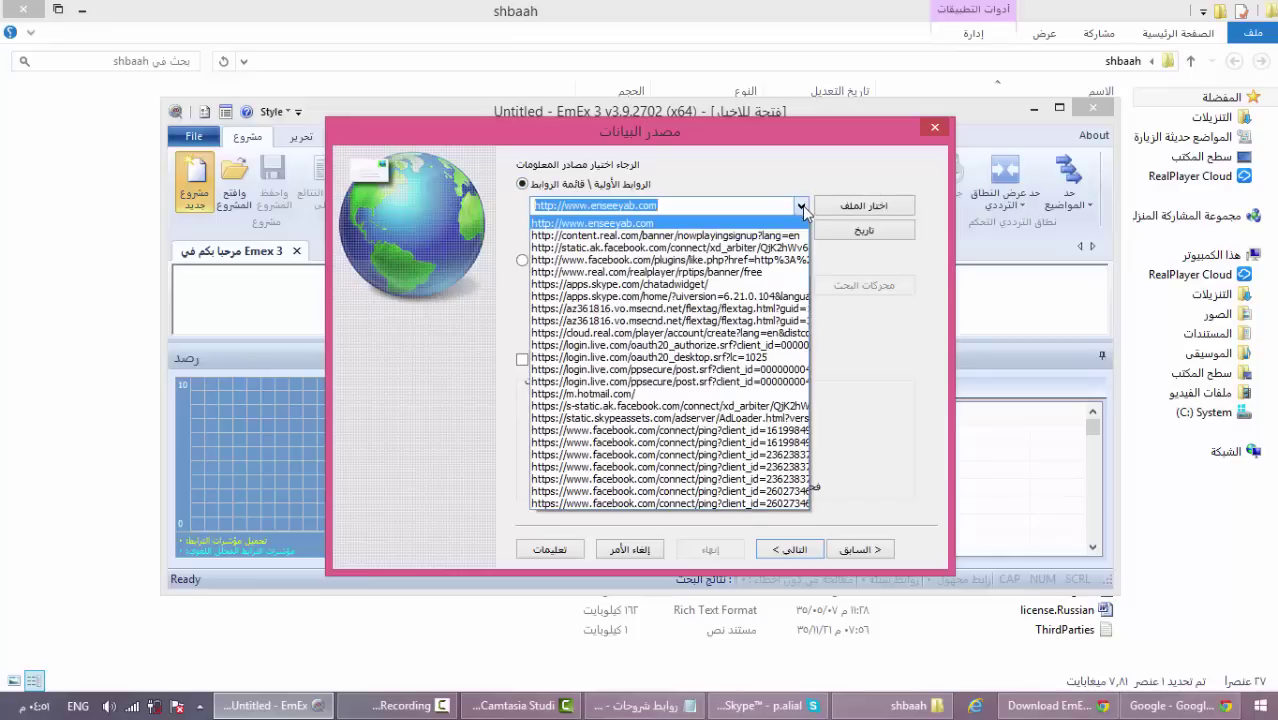
pyautogui.click(801, 206)
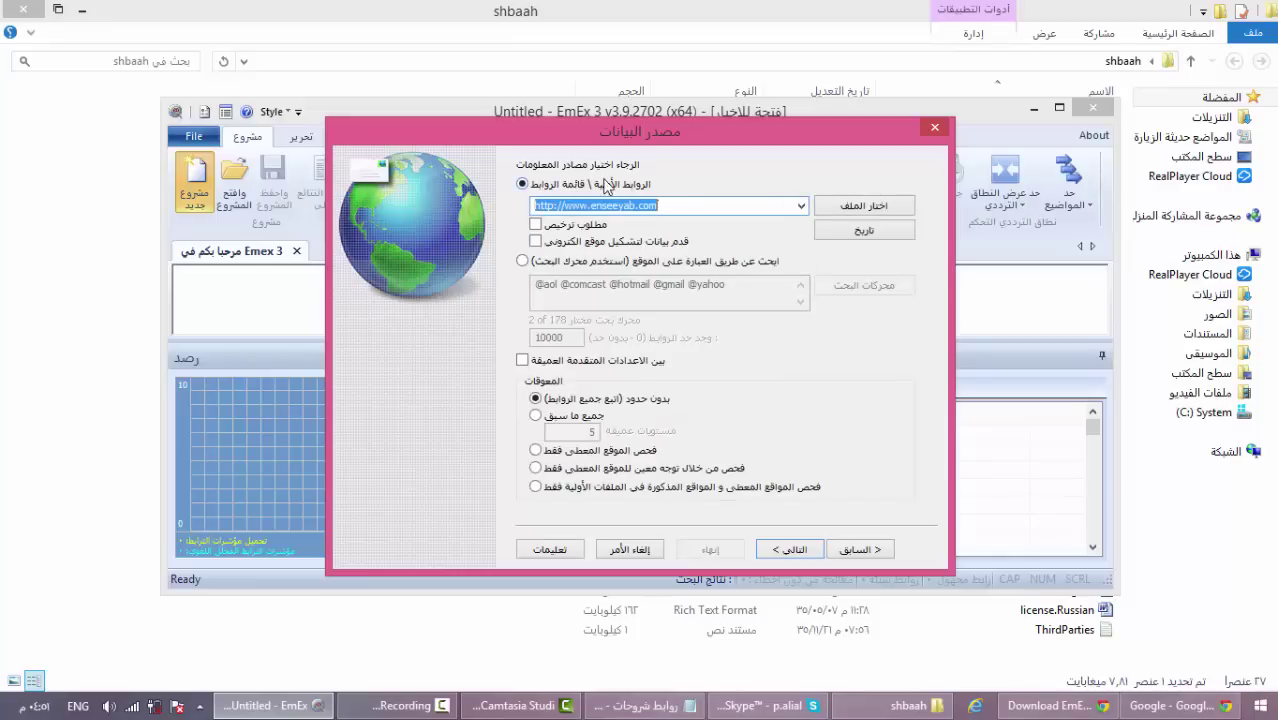
pyautogui.click(527, 261)
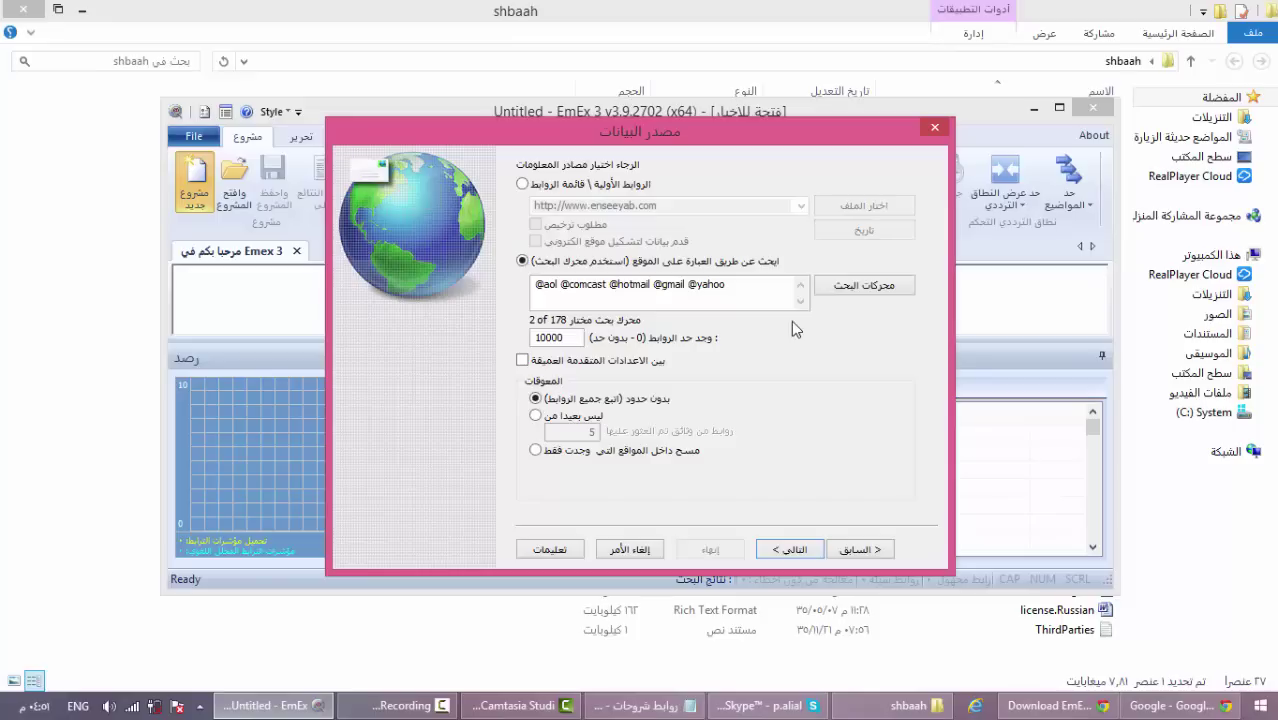
pyautogui.click(790, 550)
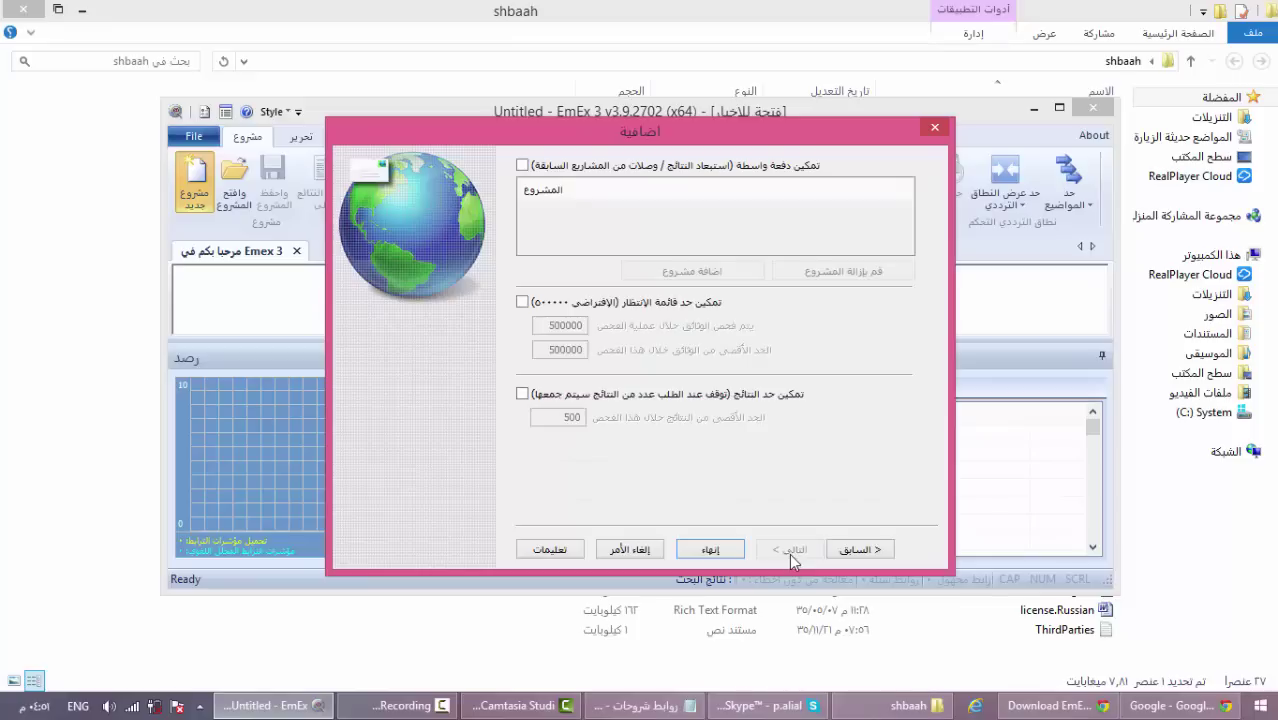
pyautogui.click(712, 550)
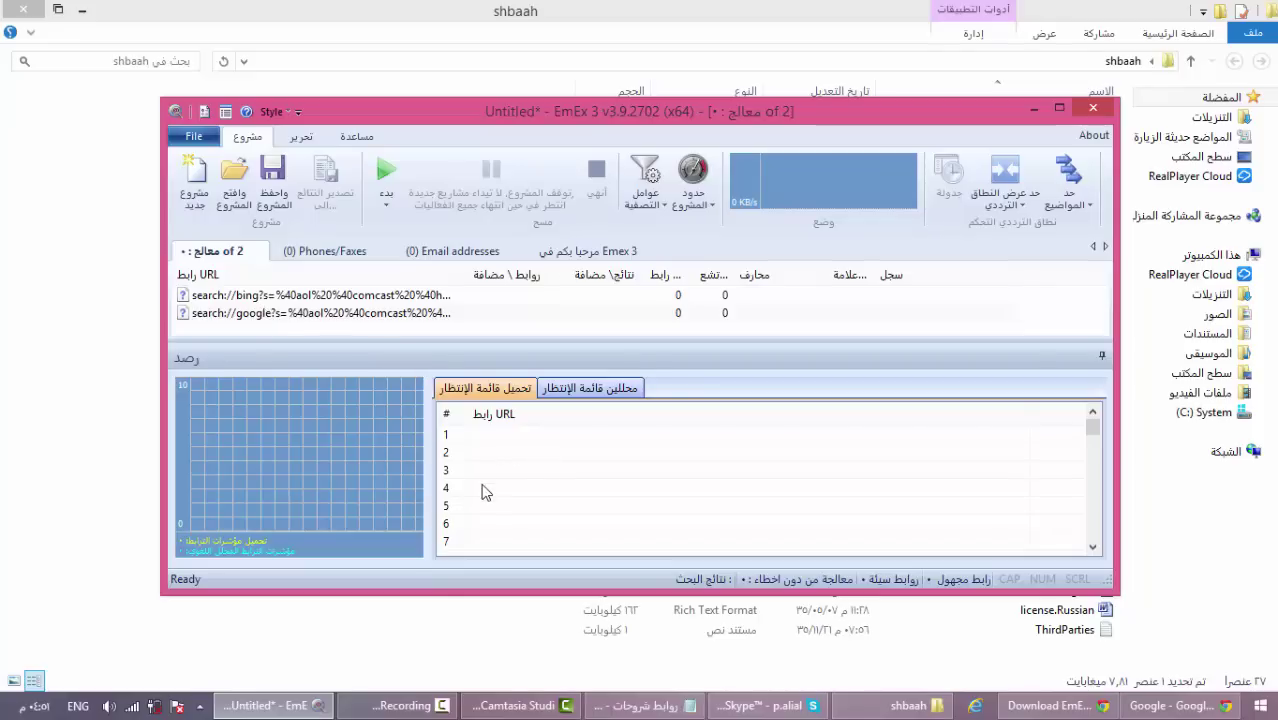
pyautogui.click(420, 708)
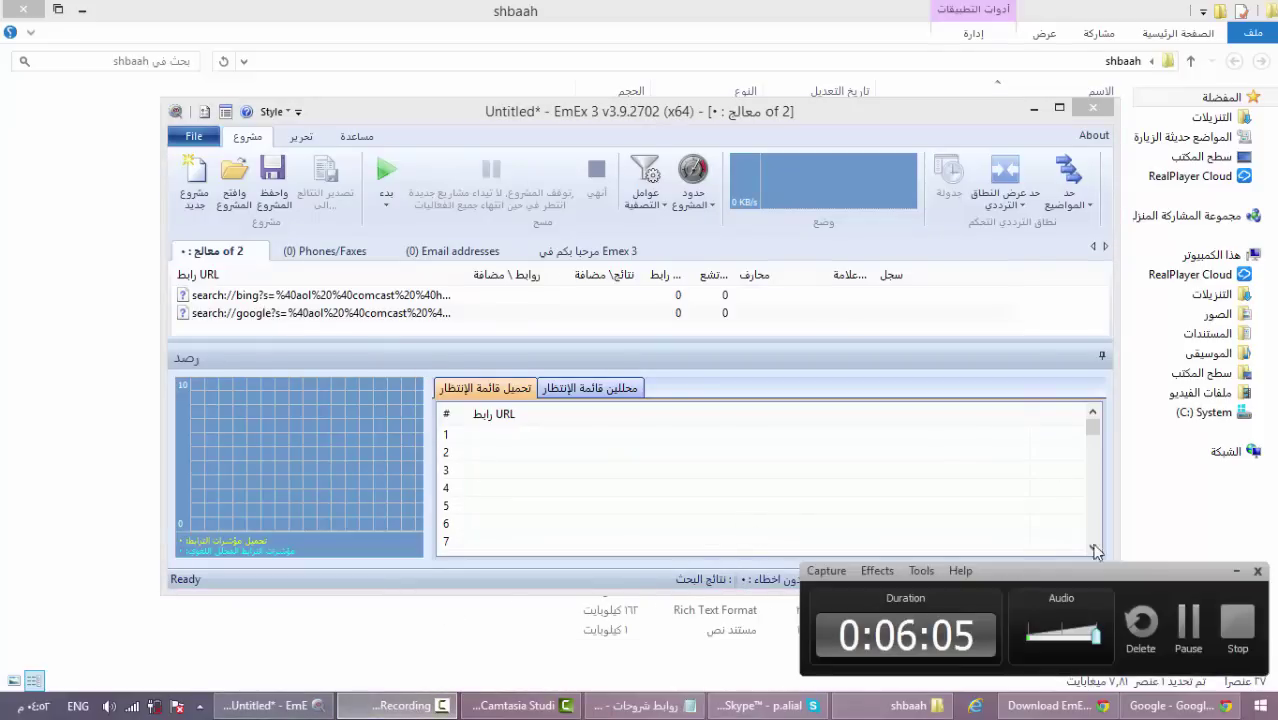
pyautogui.click(1188, 625)
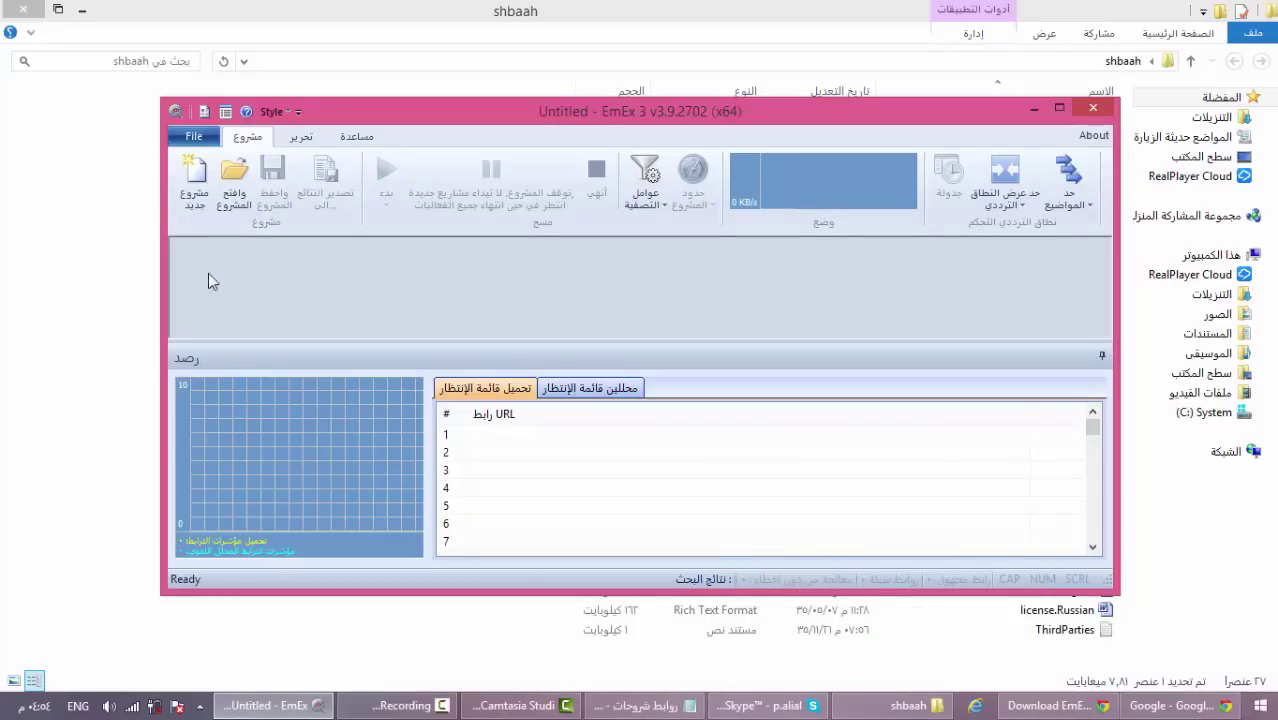
pyautogui.click(196, 180)
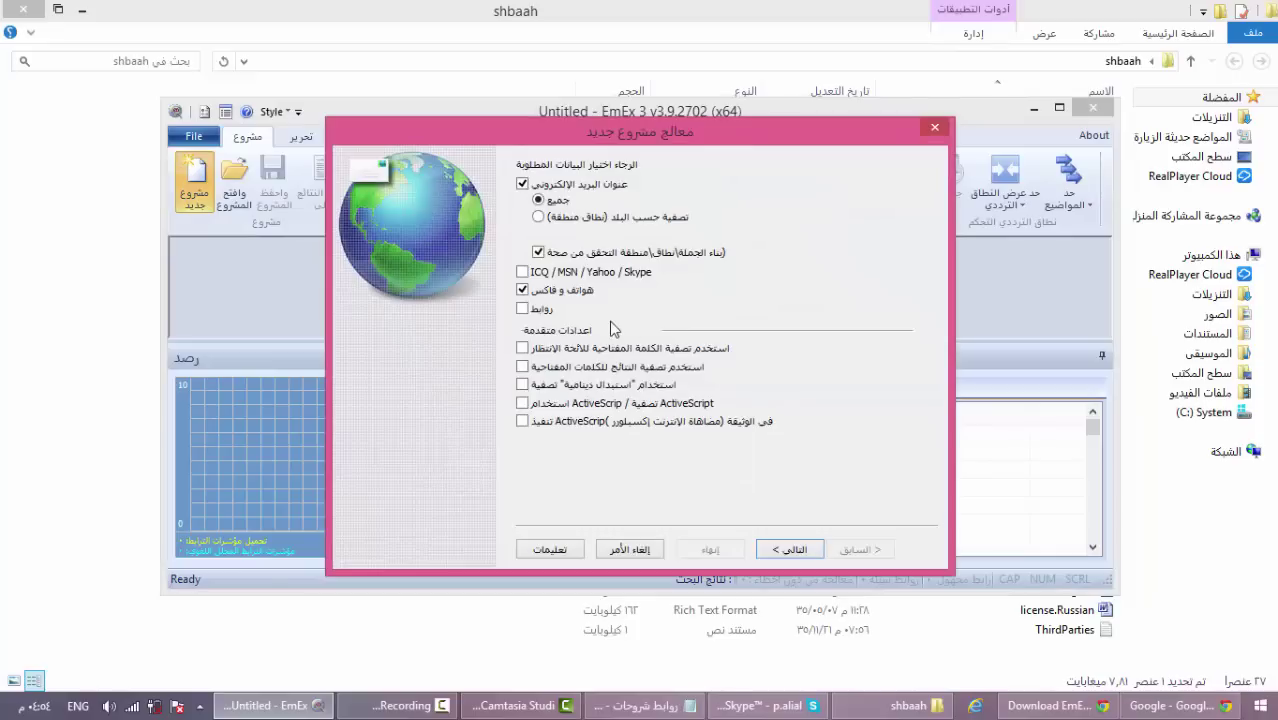
pyautogui.click(792, 551)
pyautogui.click(792, 551)
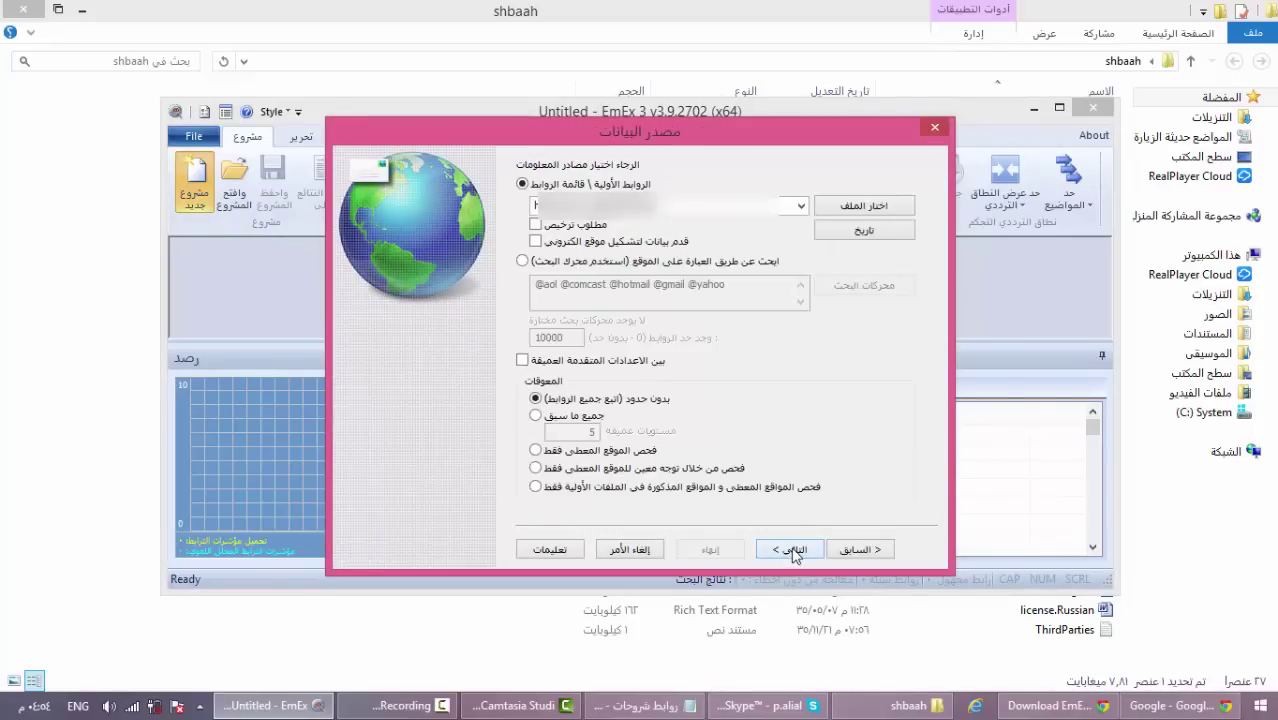
pyautogui.doubleClick(535, 205)
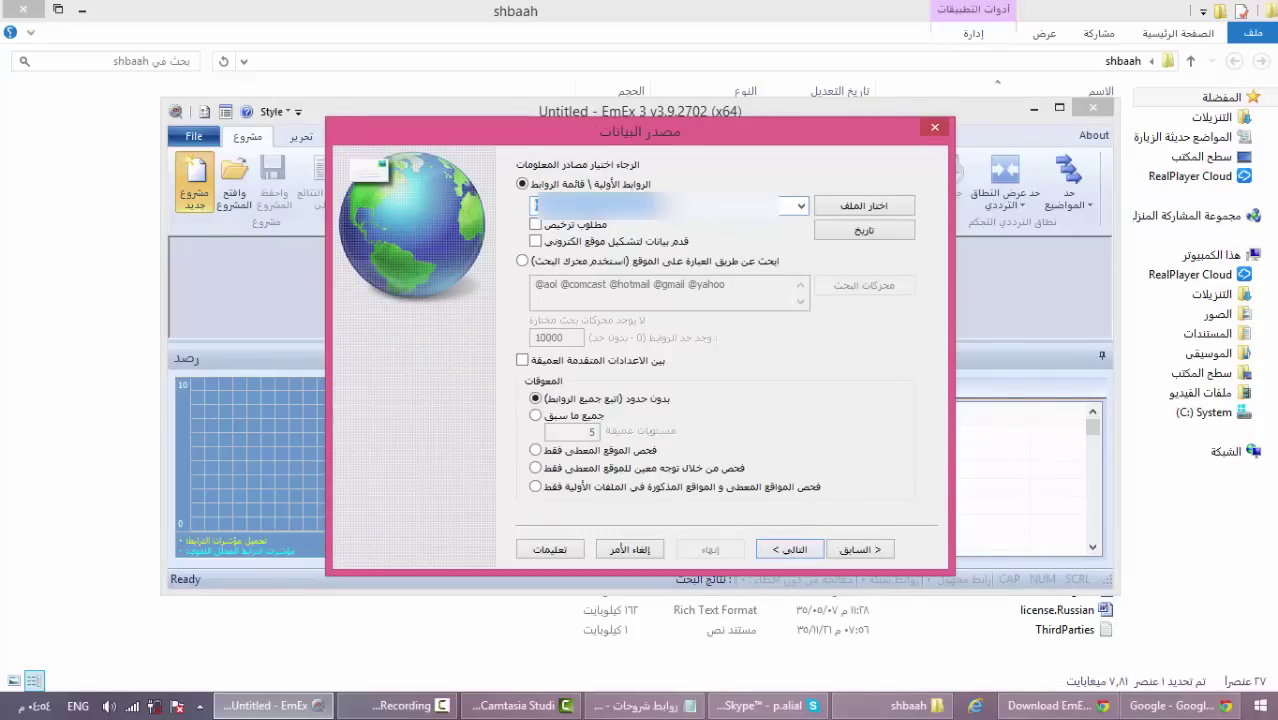
pyautogui.hotkey('ctrl', 'v')
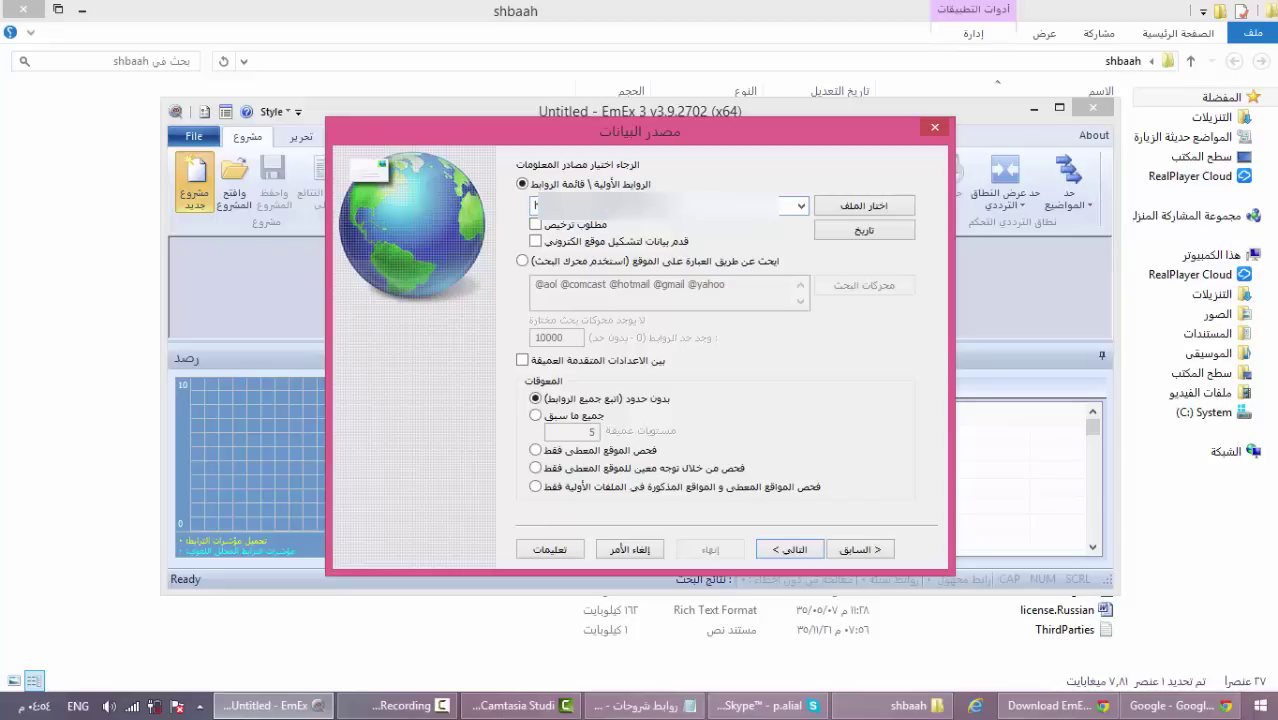
pyautogui.click(808, 556)
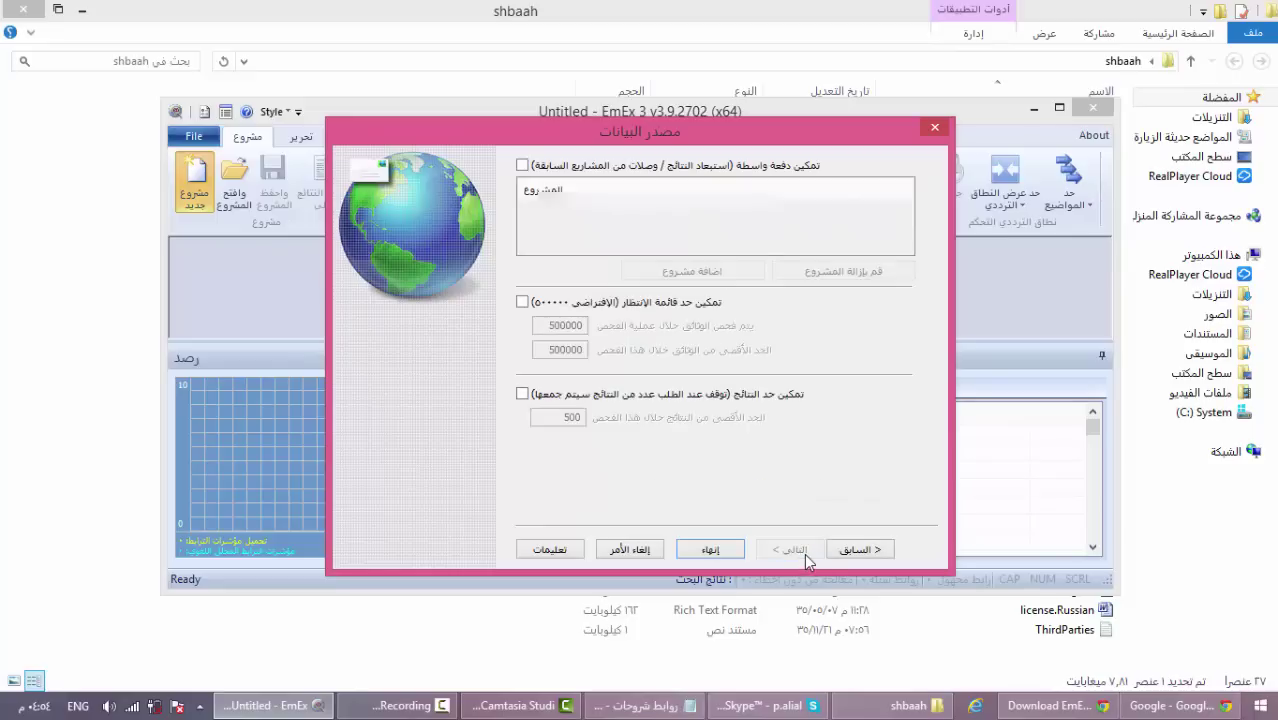
pyautogui.click(726, 556)
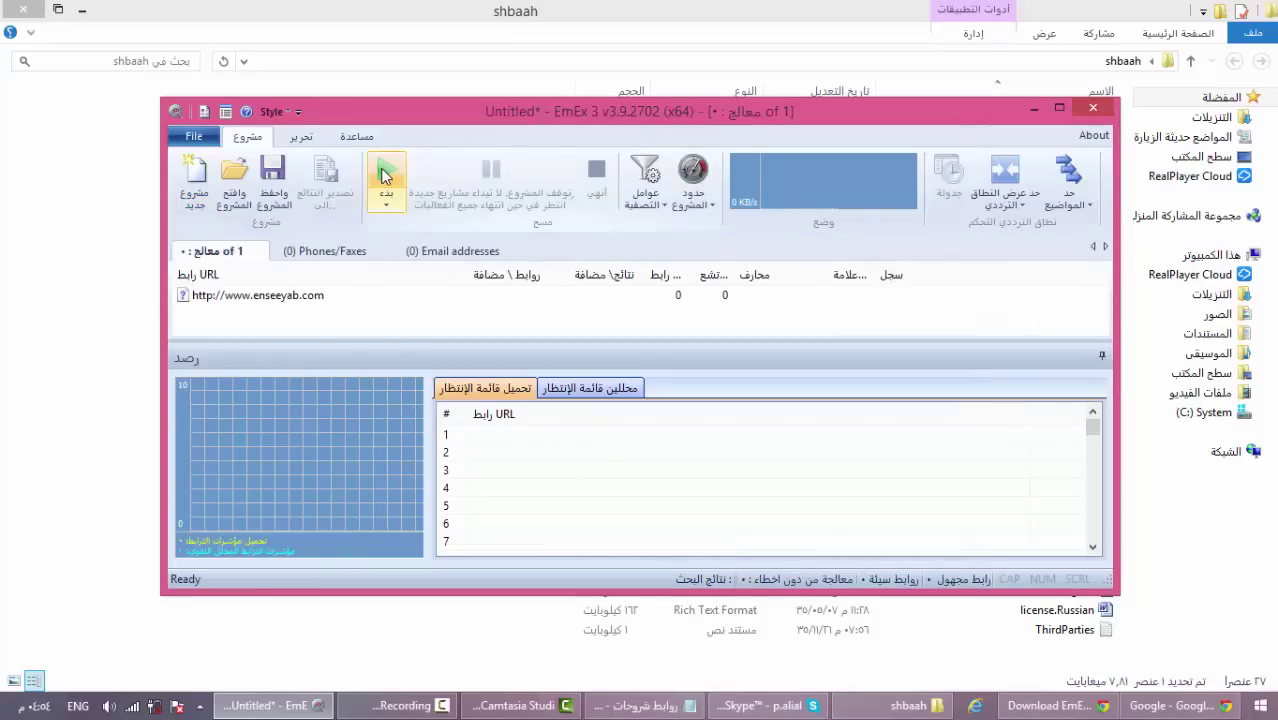
# Step: Run the scan and review its Phones/Faxes and Email addresses results, continuing without registration
pyautogui.click(385, 175)
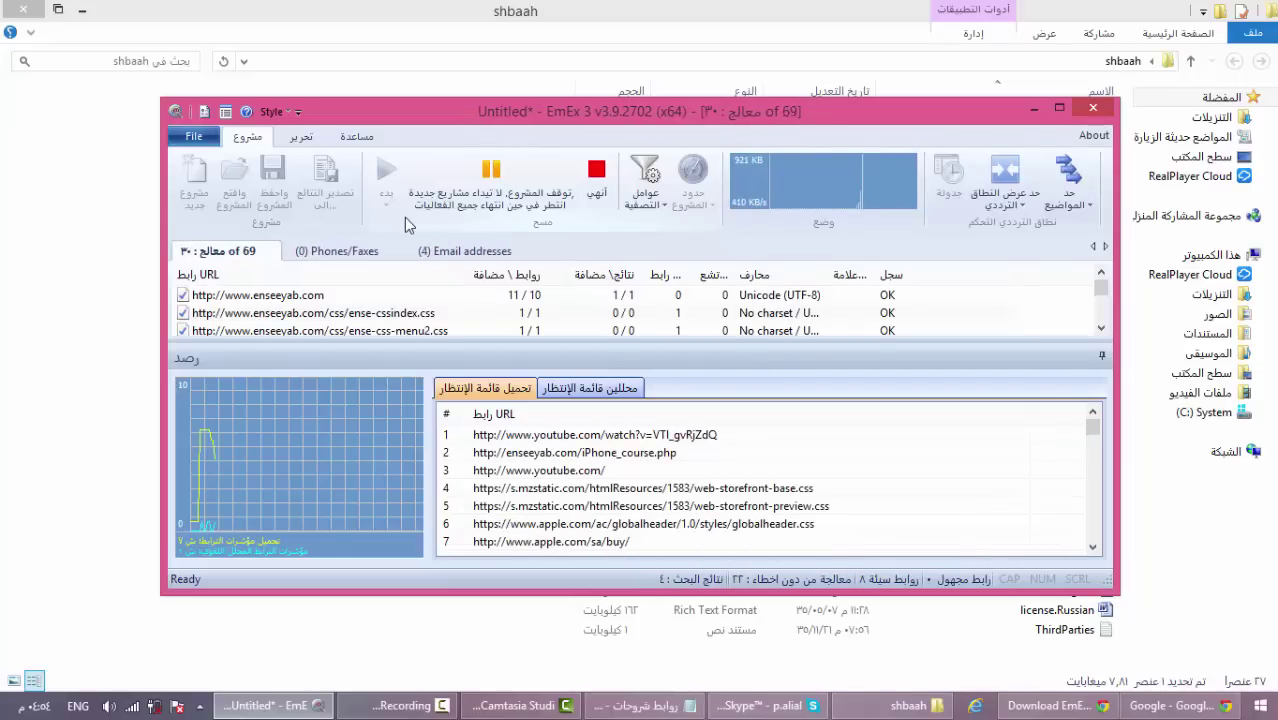
pyautogui.click(340, 254)
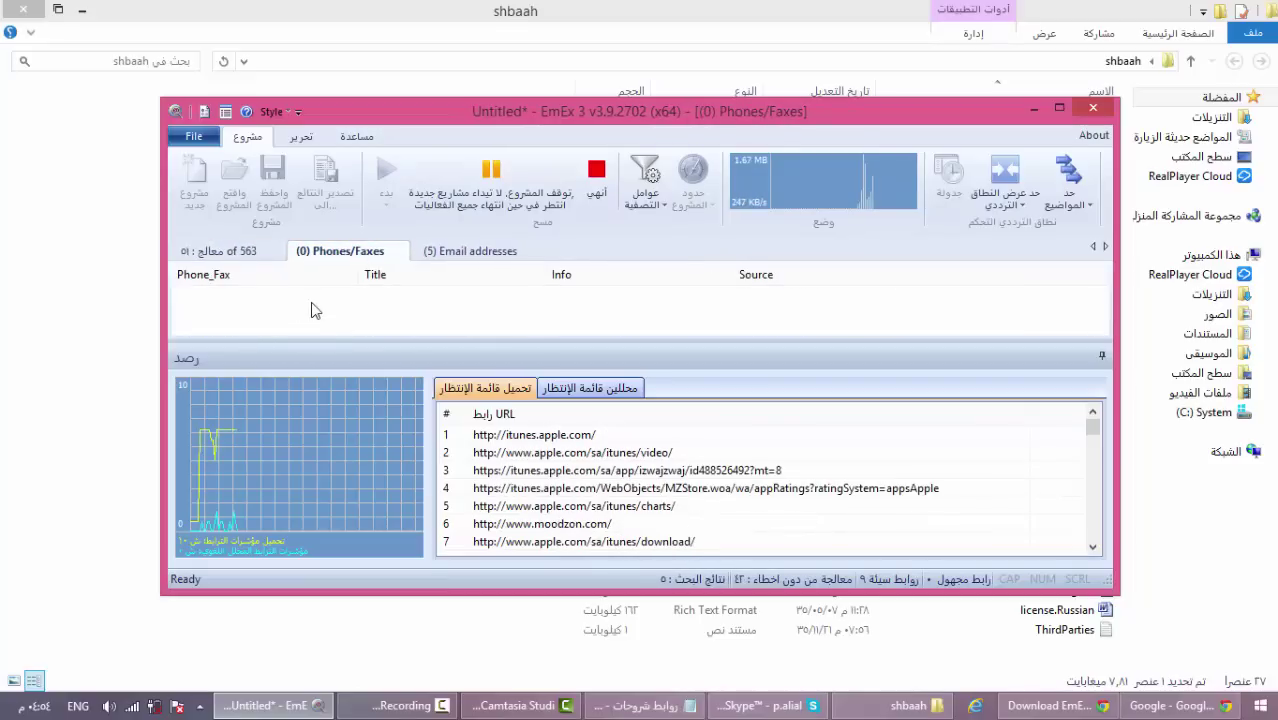
pyautogui.hotkey('ctrl', 'Tab')
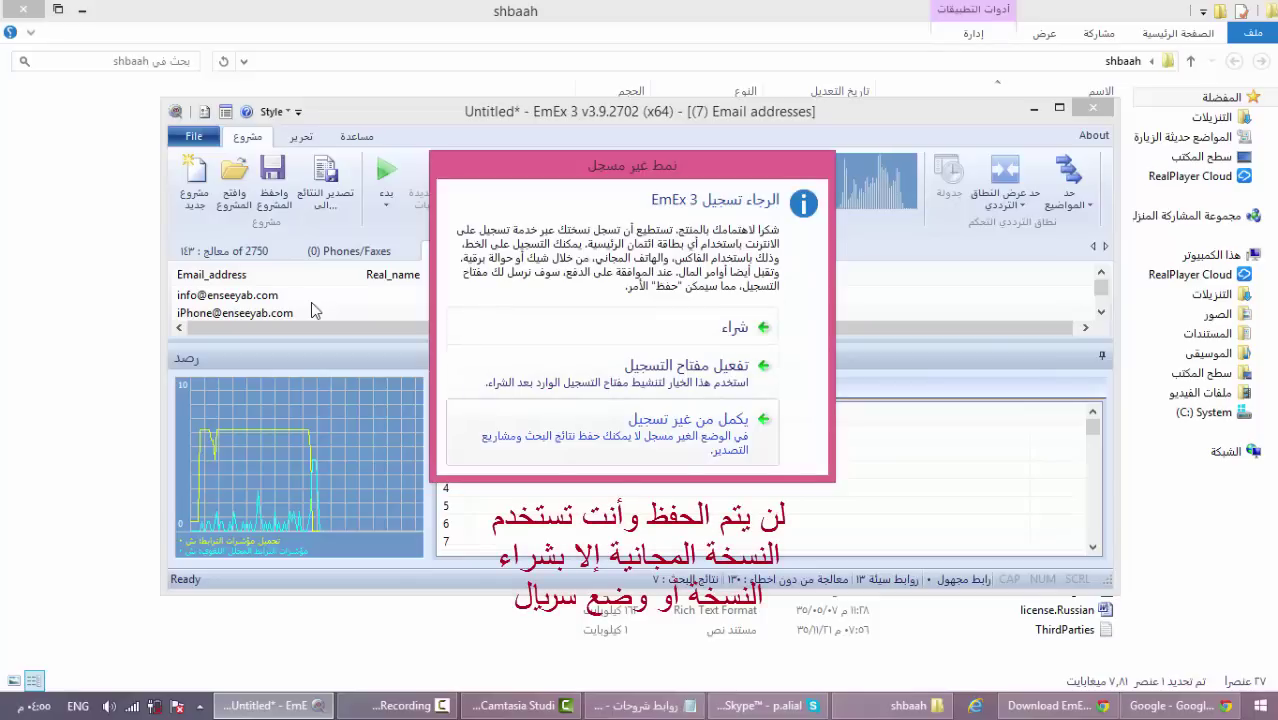
pyautogui.press('Return')
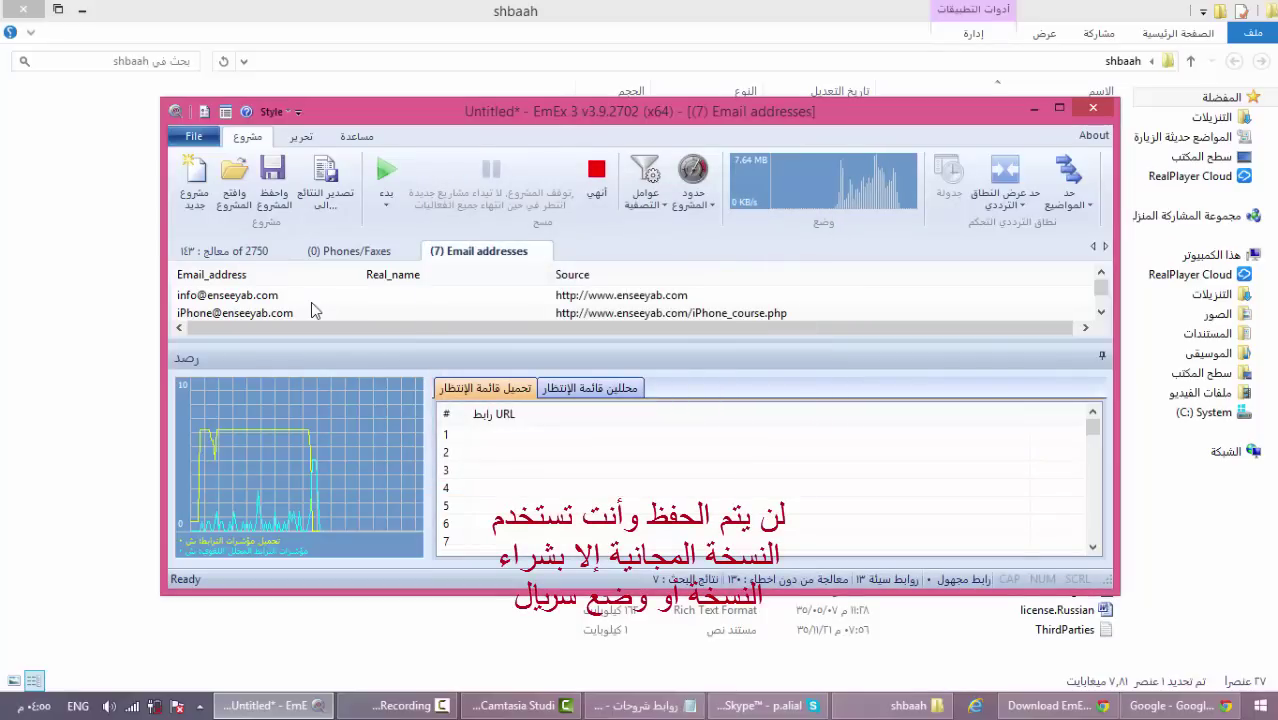